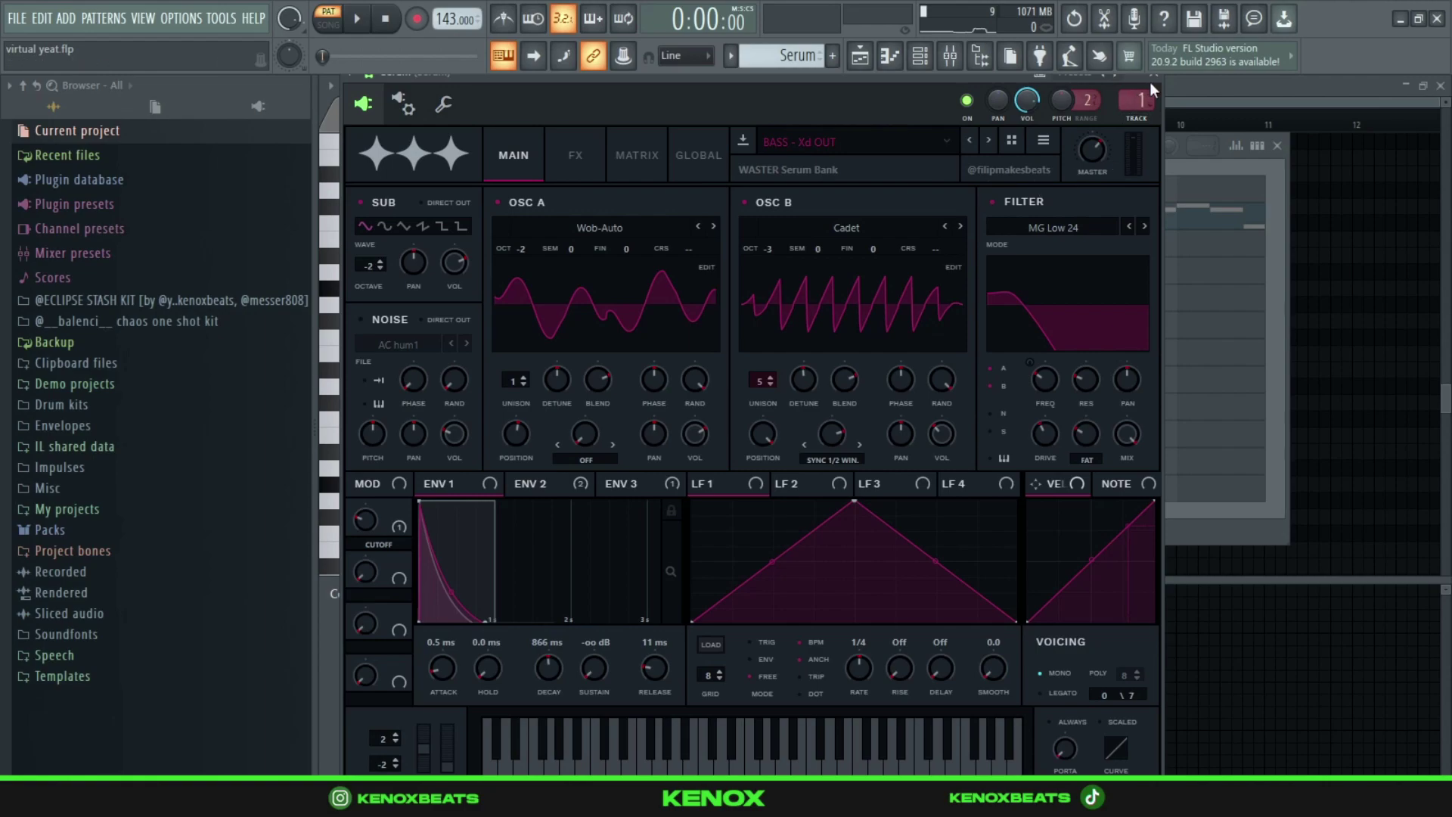
Switch to the Serum #2 pattern, open its notes in the piano roll and play the melody through.
scroll(792, 55, "down", 1)
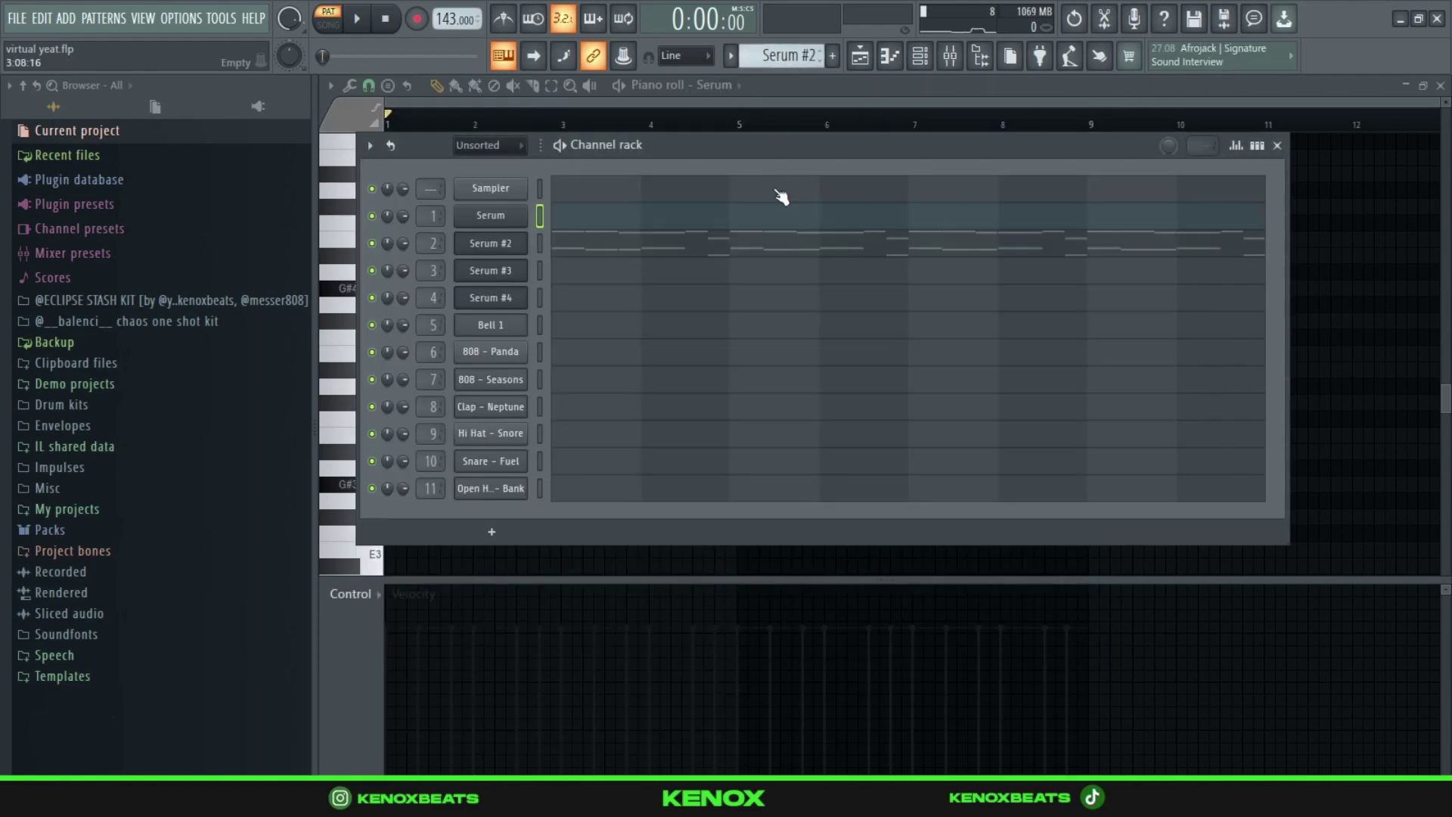
left_click(775, 244)
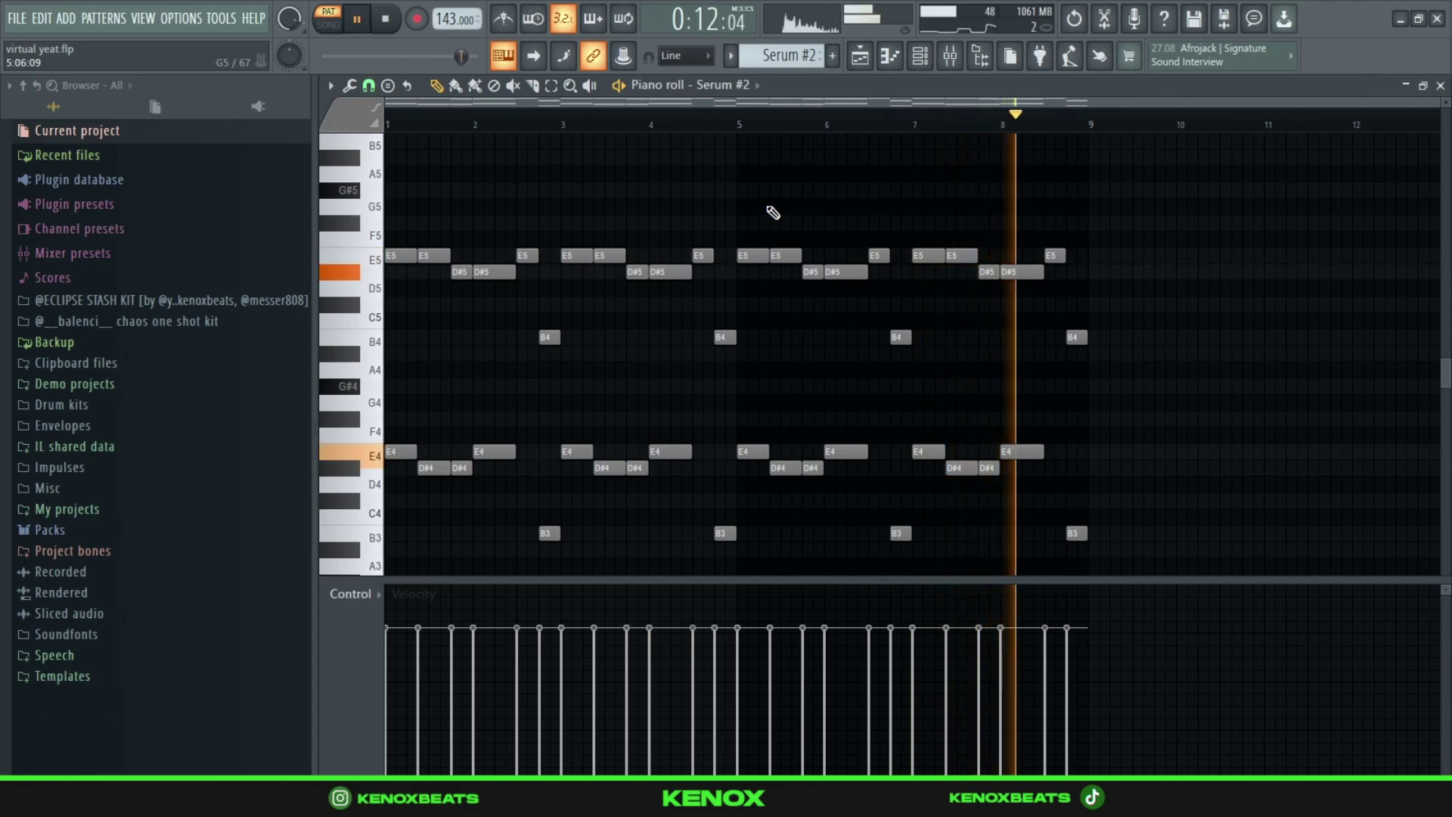
key("space")
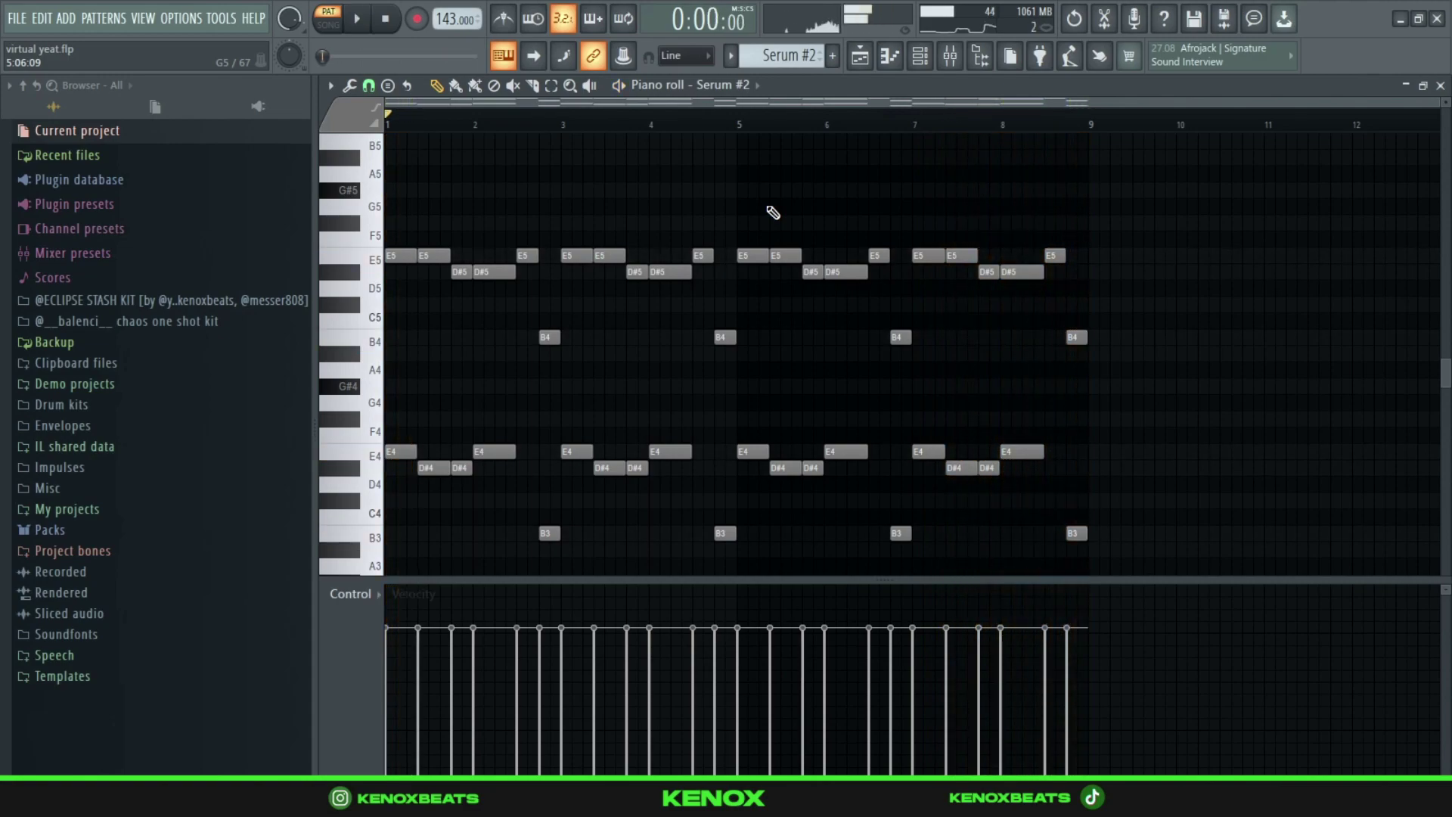
Open the Serum #2 synth from the channel rack to review its preset and oscillator settings, and close it.
key("F6")
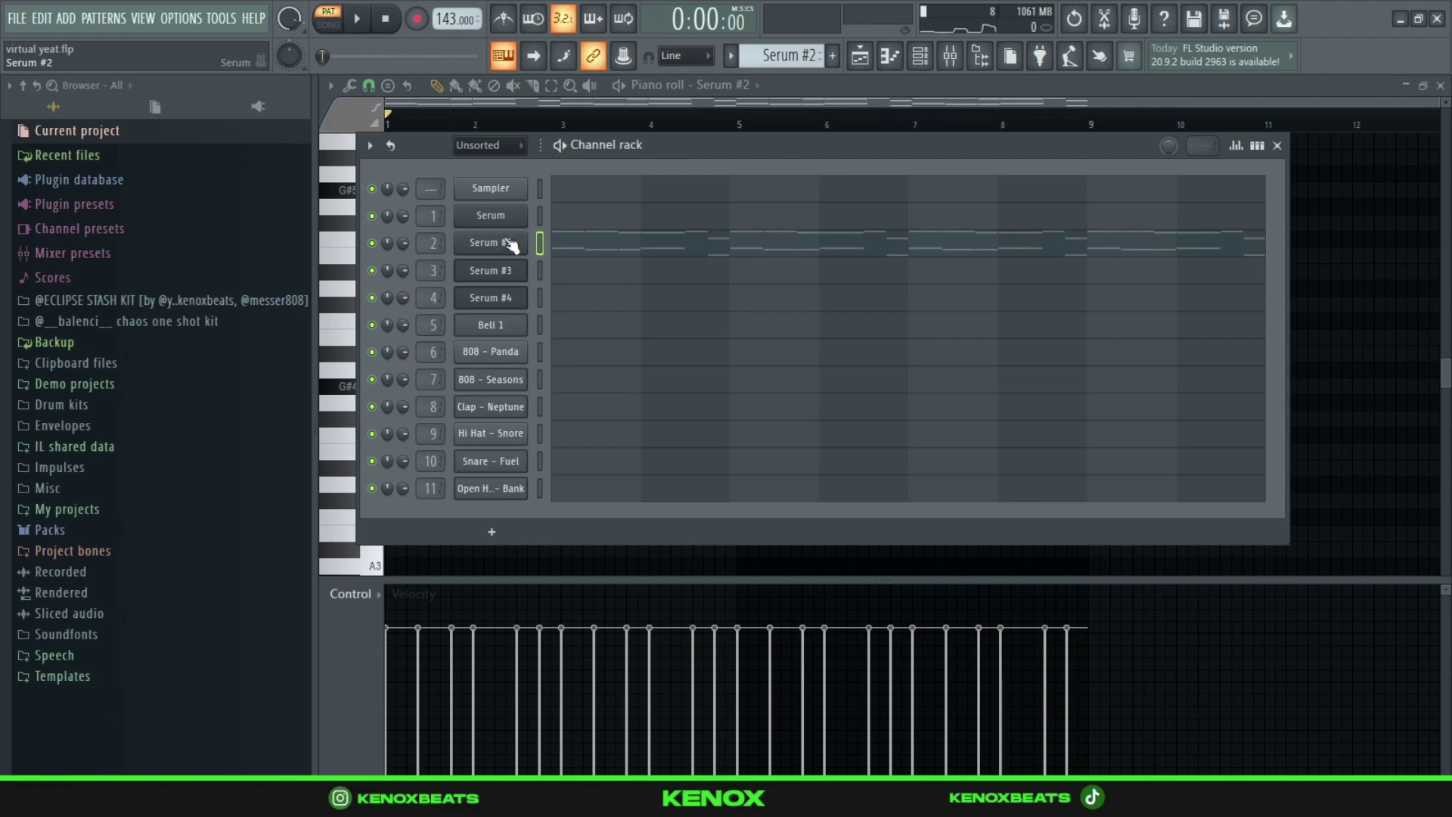
left_click(511, 245)
left_click_drag(564, 262, 535, 80)
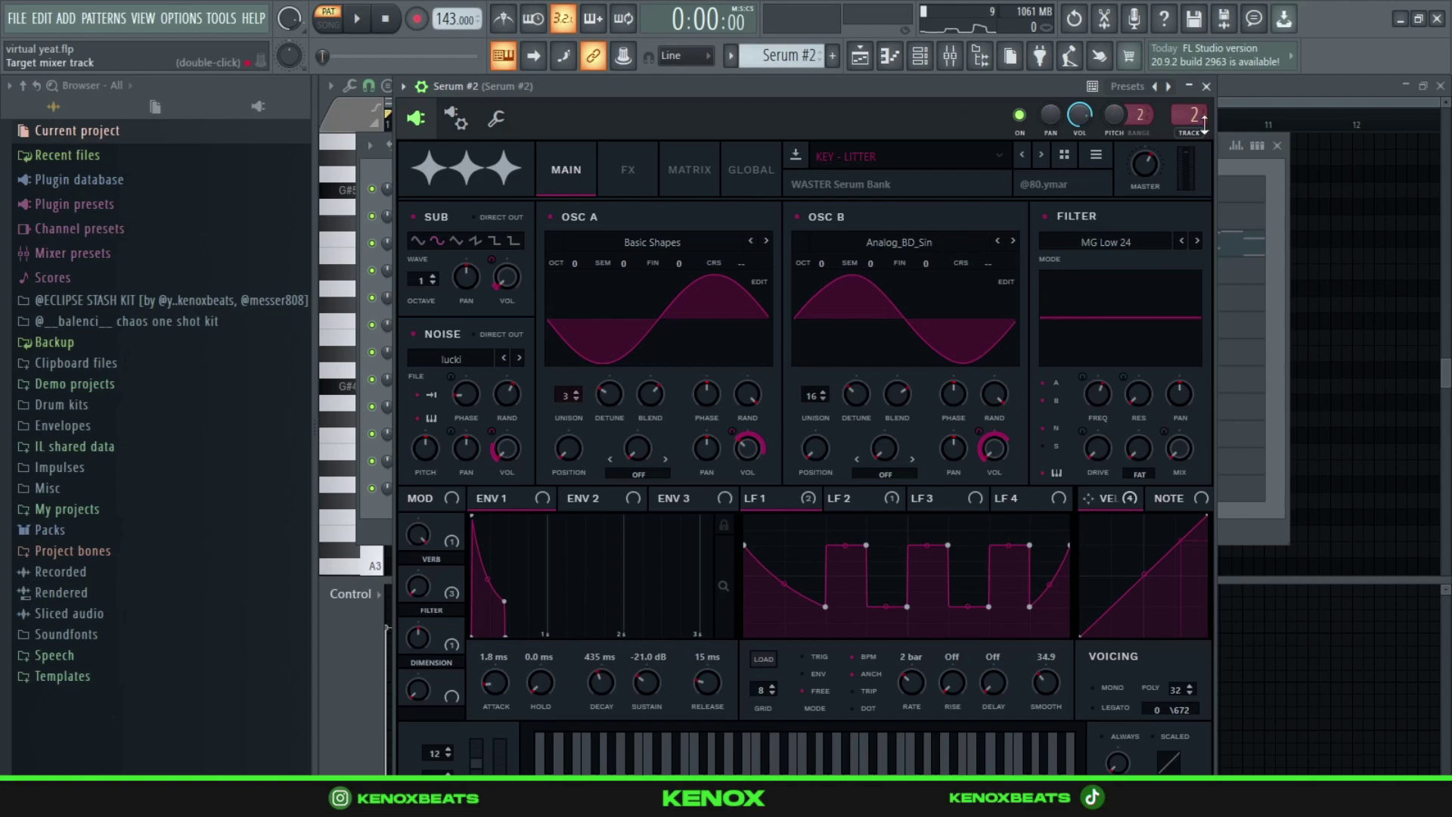
left_click(1207, 87)
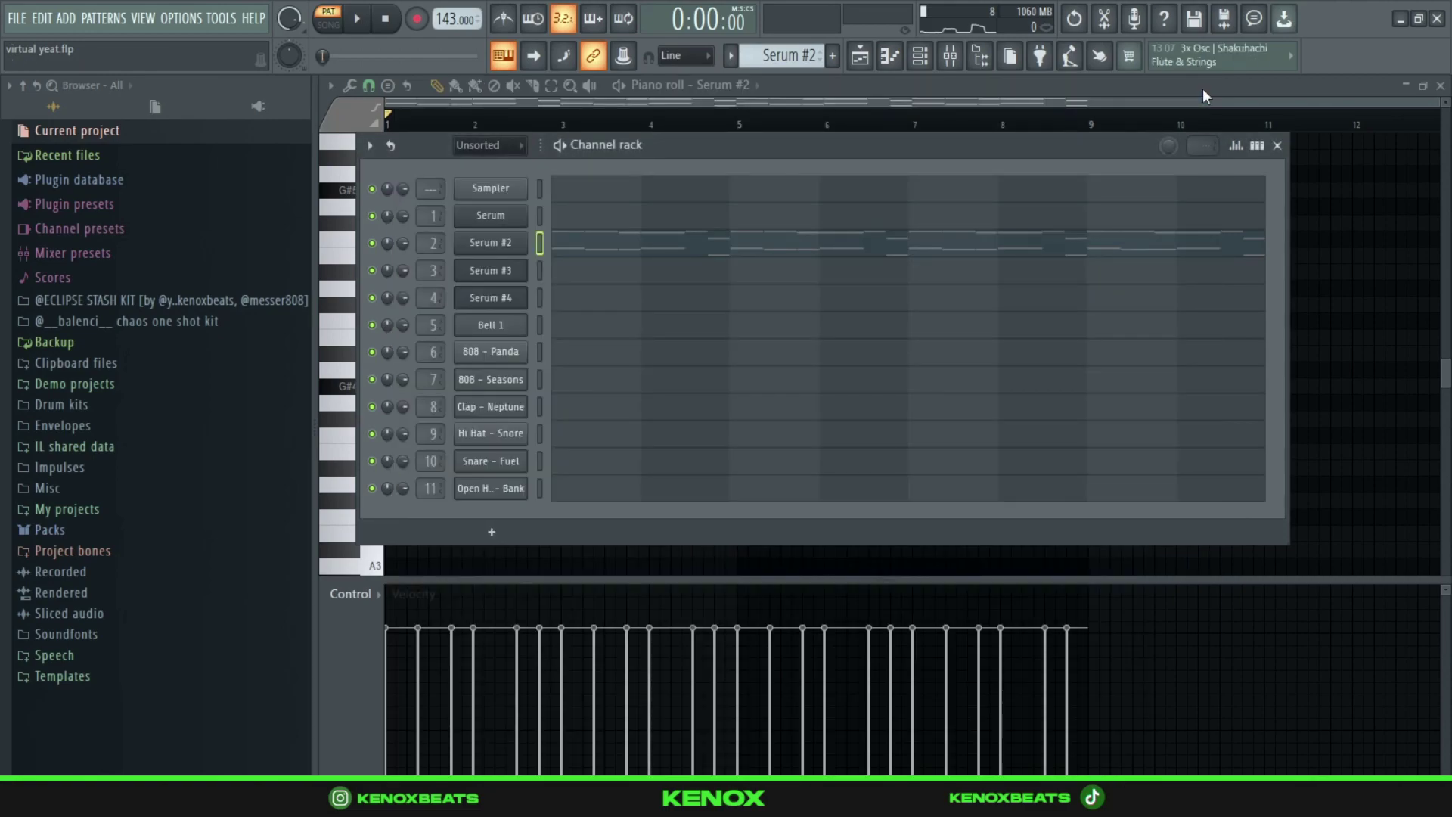
Switch to the Serum #3 pattern, open its notes in the piano roll and play them through.
scroll(794, 57, "down", 1)
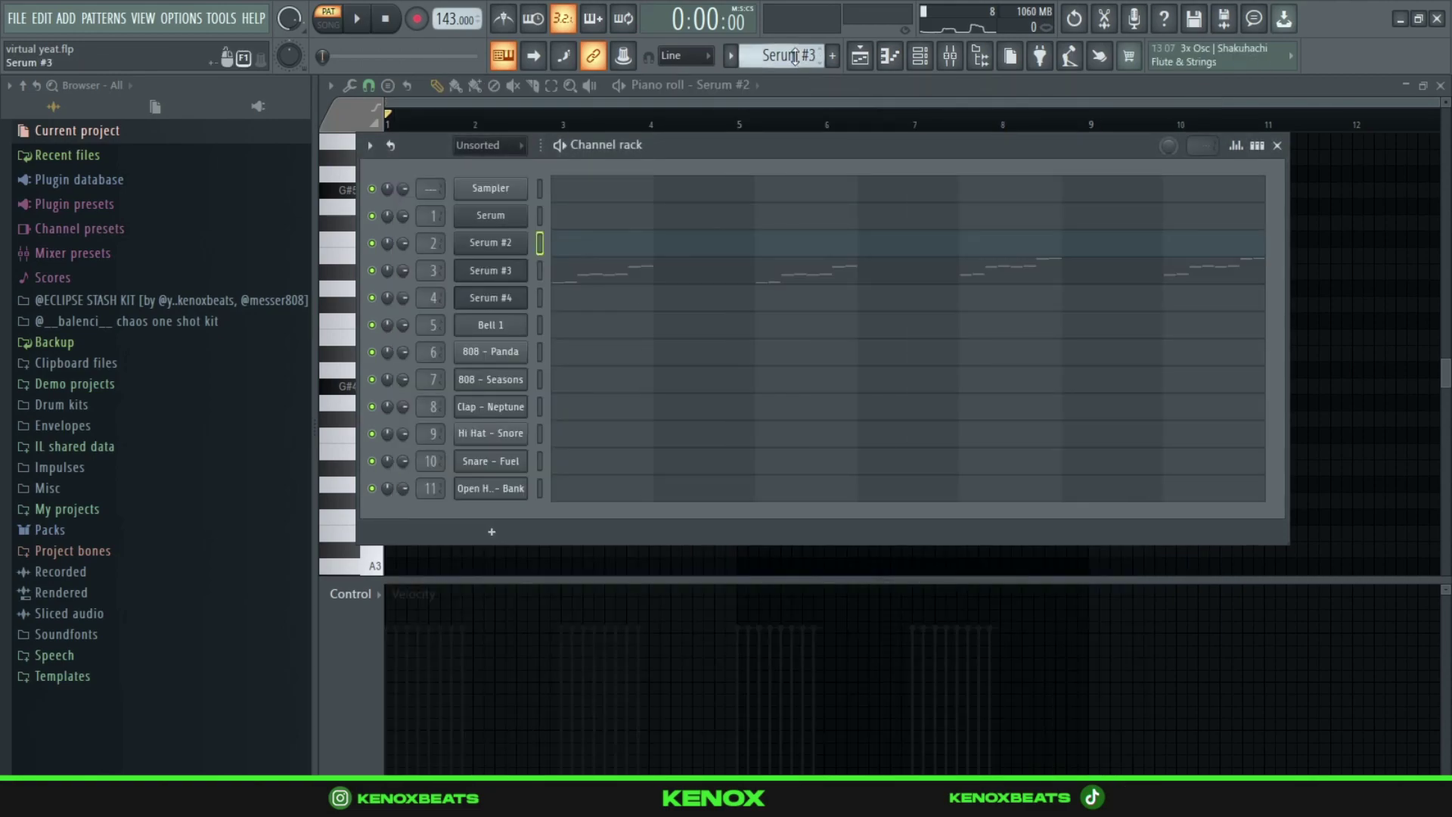
left_click(749, 274)
mouse_move(1448, 100)
left_mouse_down()
mouse_move(1449, 82)
mouse_move(1448, 106)
left_mouse_up()
scroll(1236, 296, "up", 2)
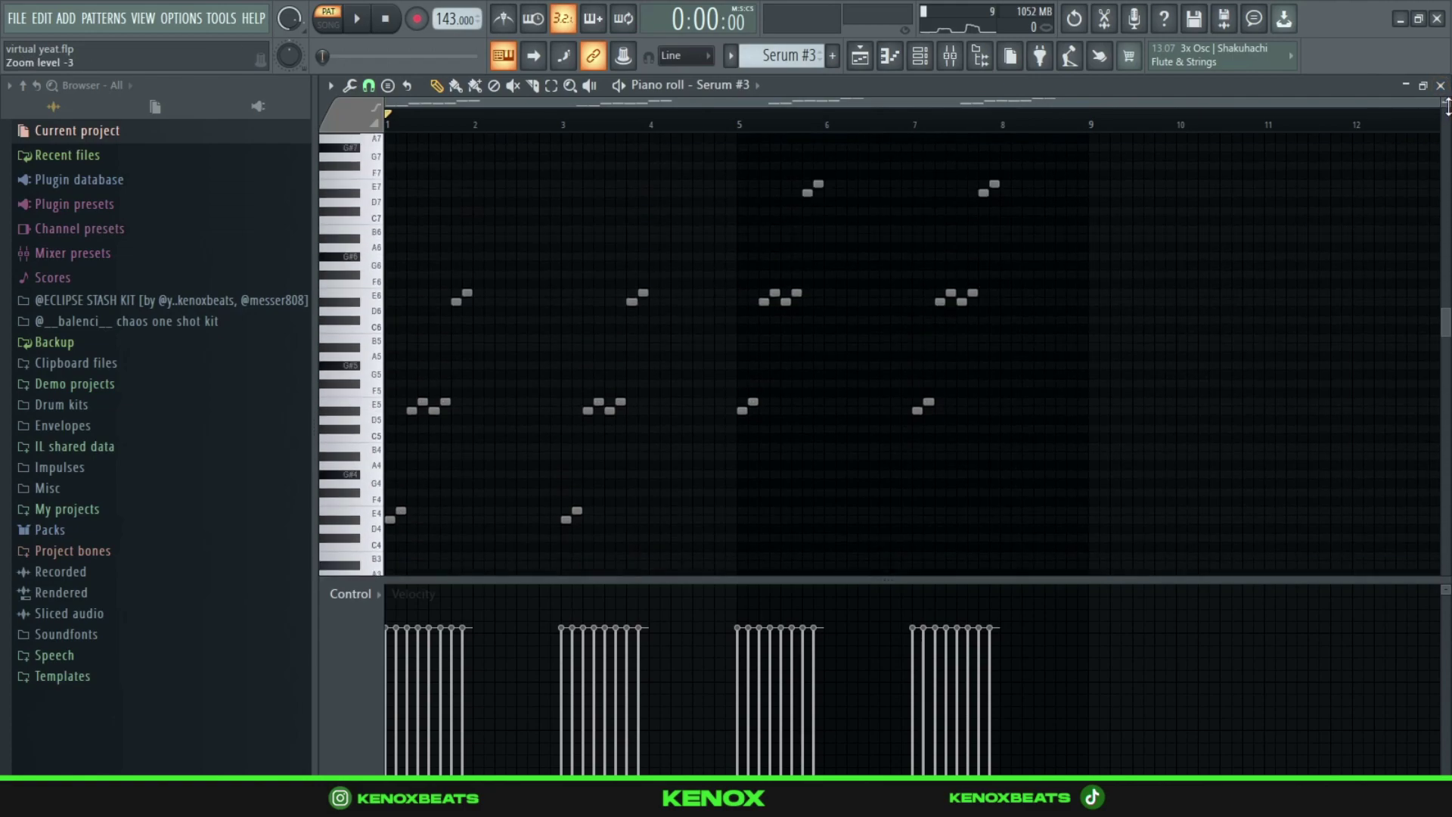
key("space")
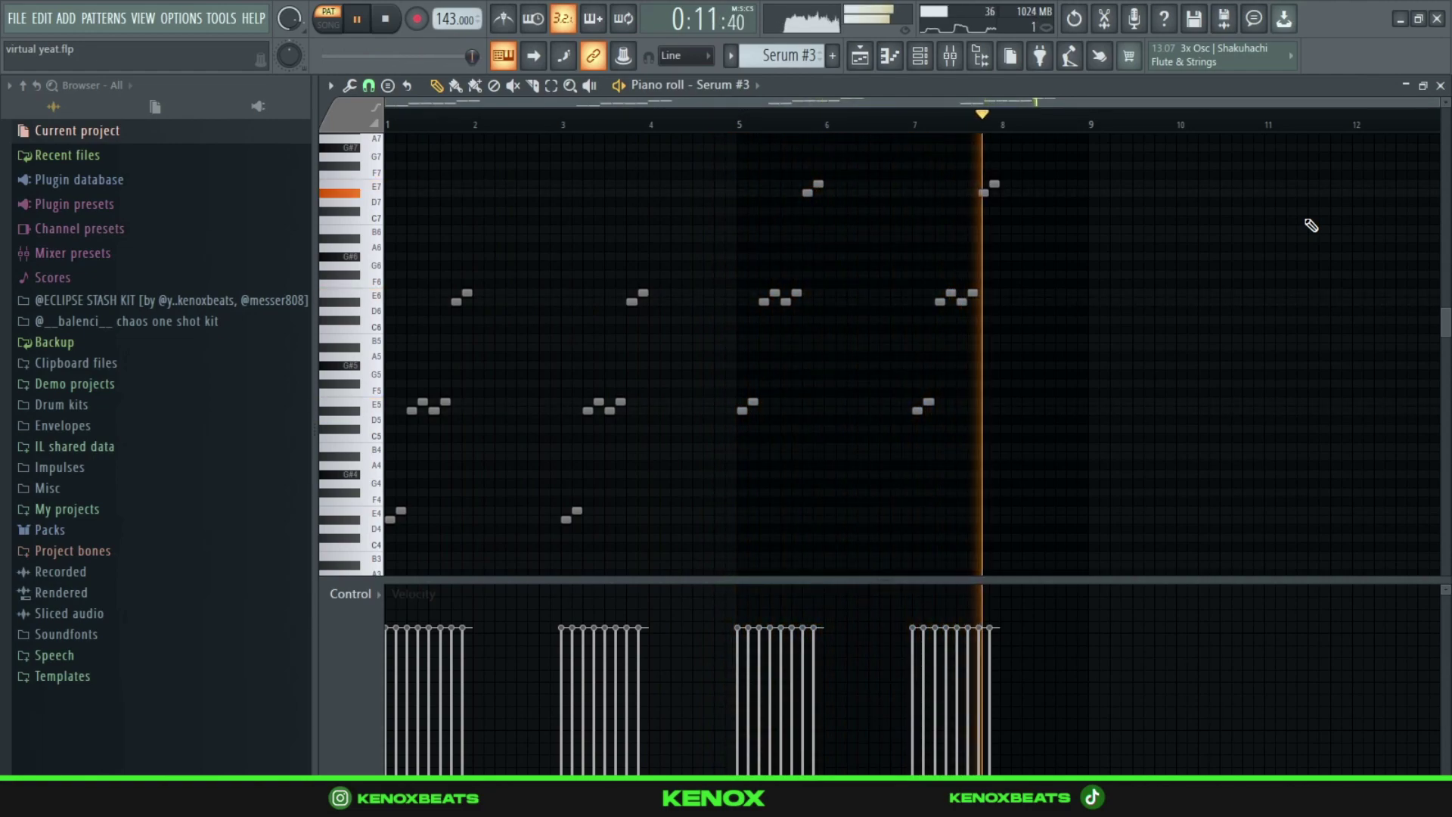
key("space")
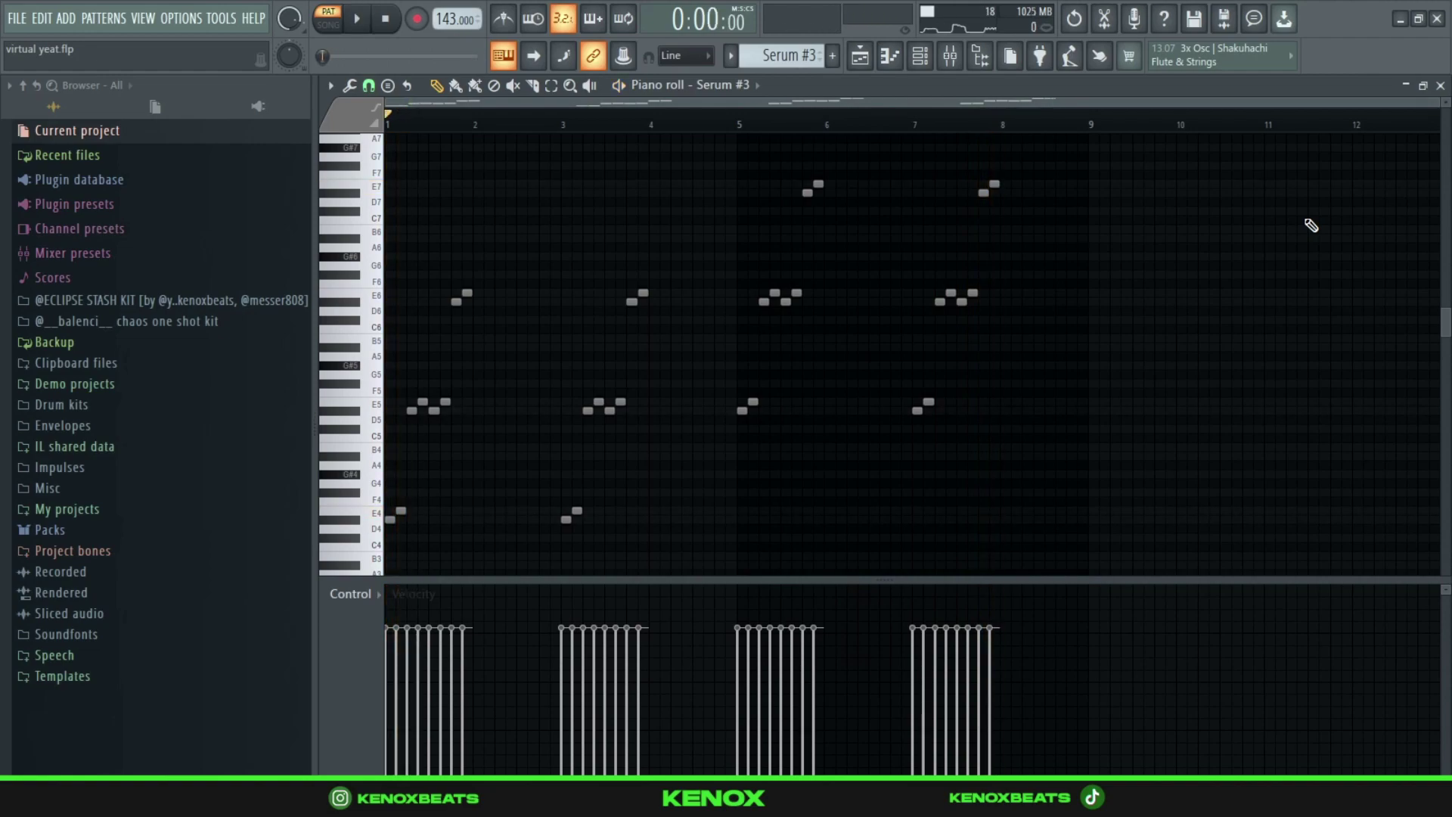
Open the Serum #3 synth from the channel rack to review its preset and sound settings, and close it.
key("F6")
left_click(525, 279)
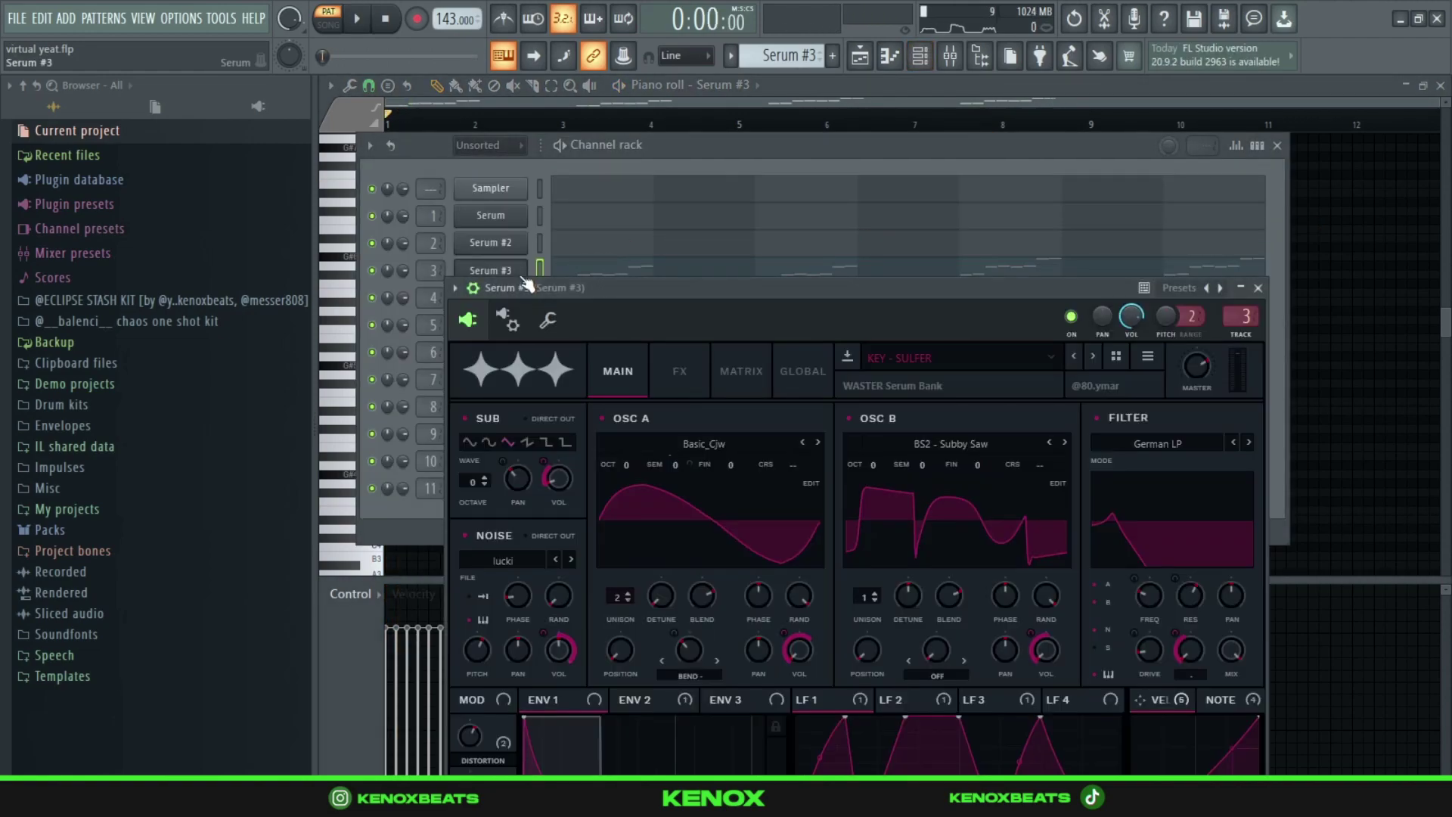
left_click_drag(572, 287, 553, 73)
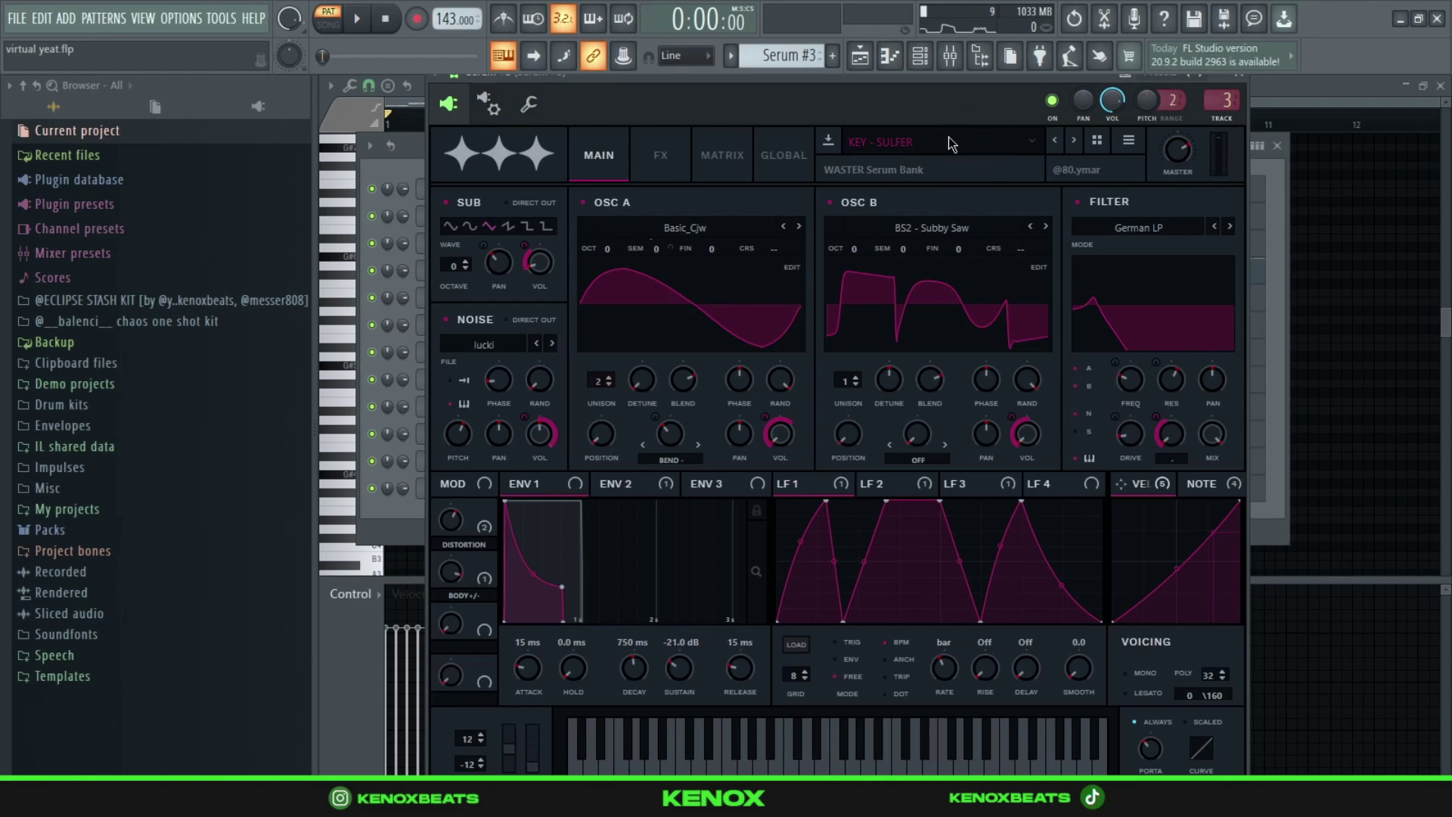
left_click(1236, 72)
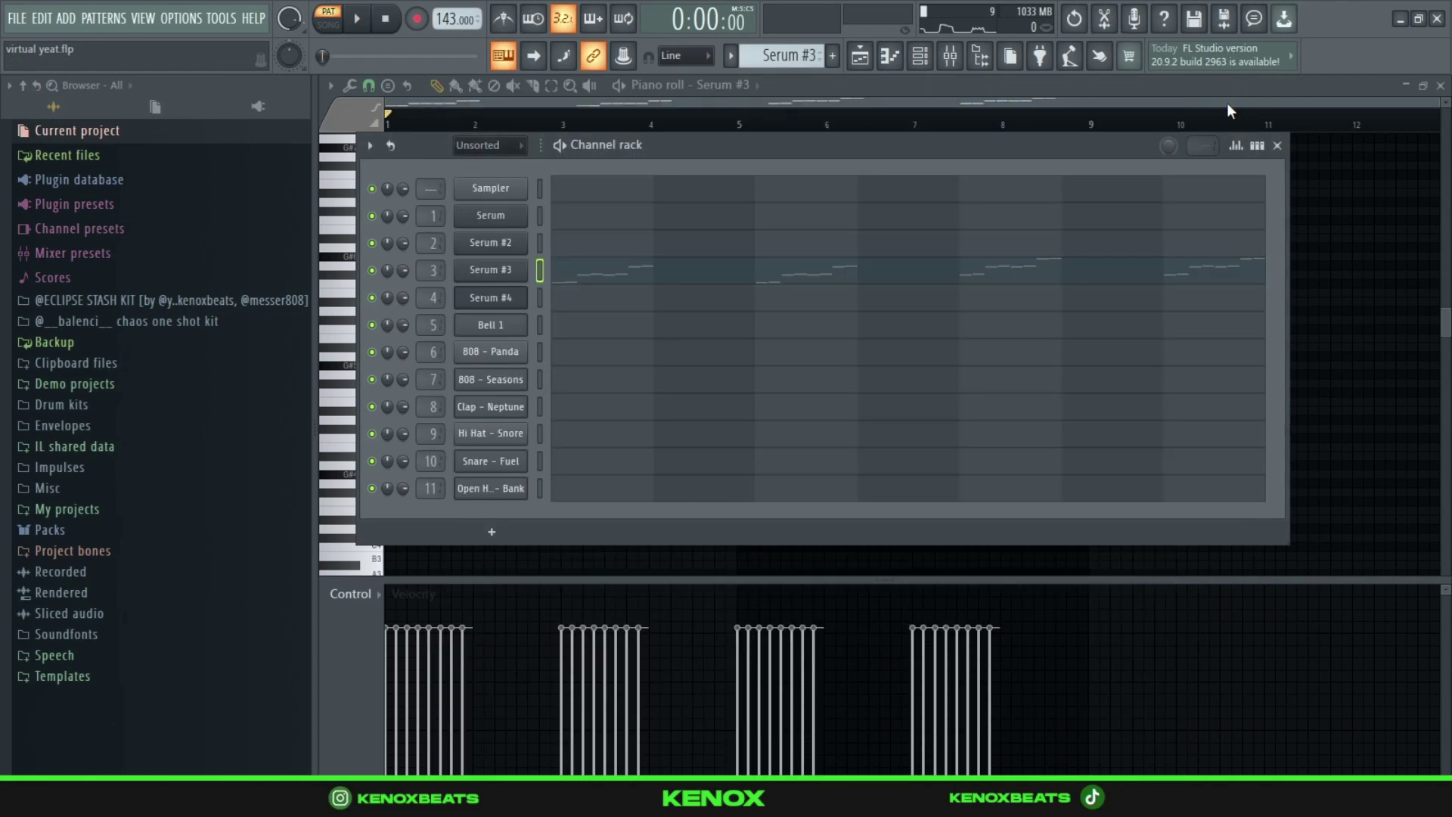
Switch to the Serum #4 pattern, open its notes in the piano roll and listen to the playback.
scroll(794, 52, "down", 1)
left_click(791, 298)
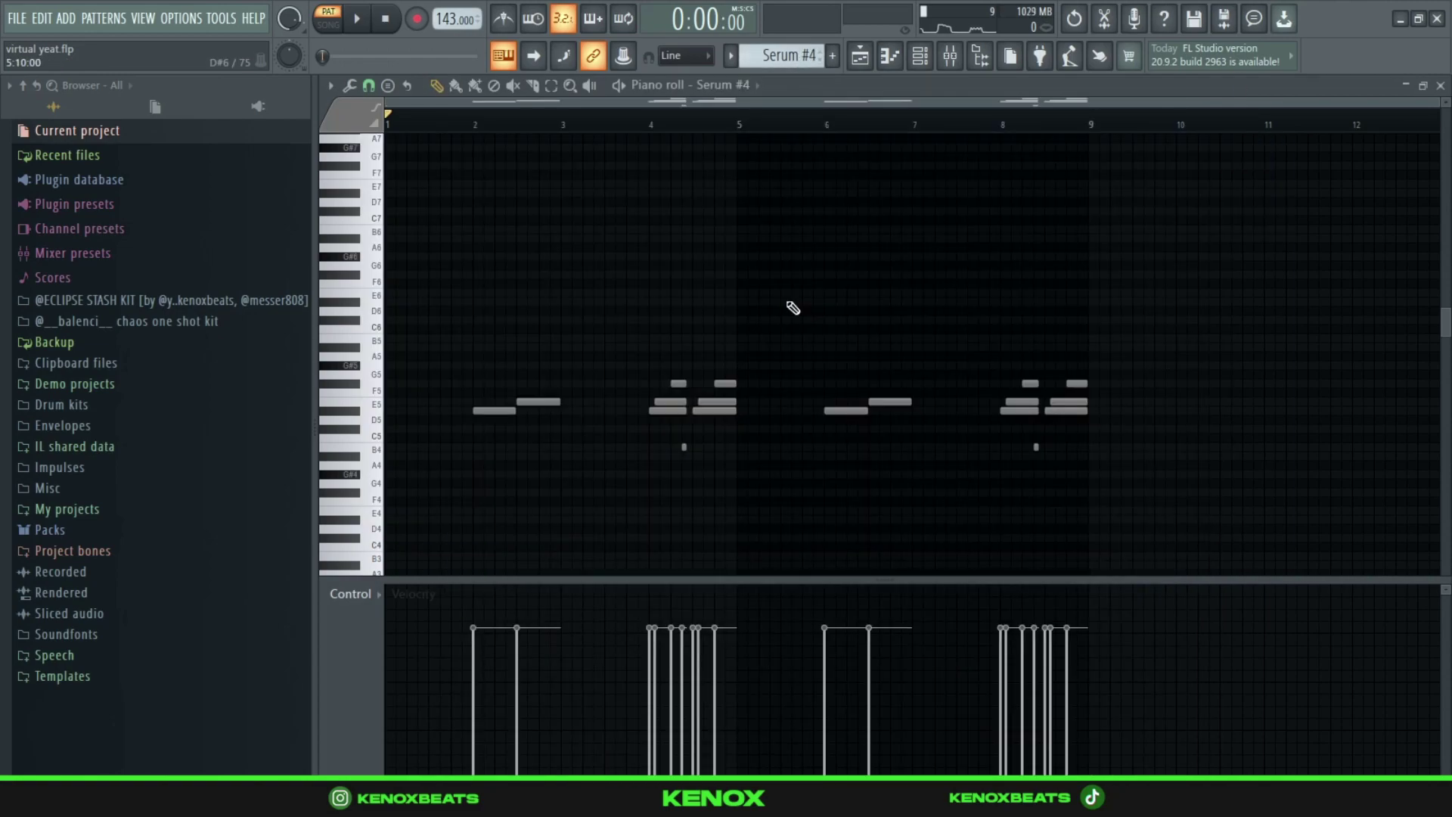
left_click_drag(1445, 127, 1445, 212)
scroll(1373, 305, "down", 2)
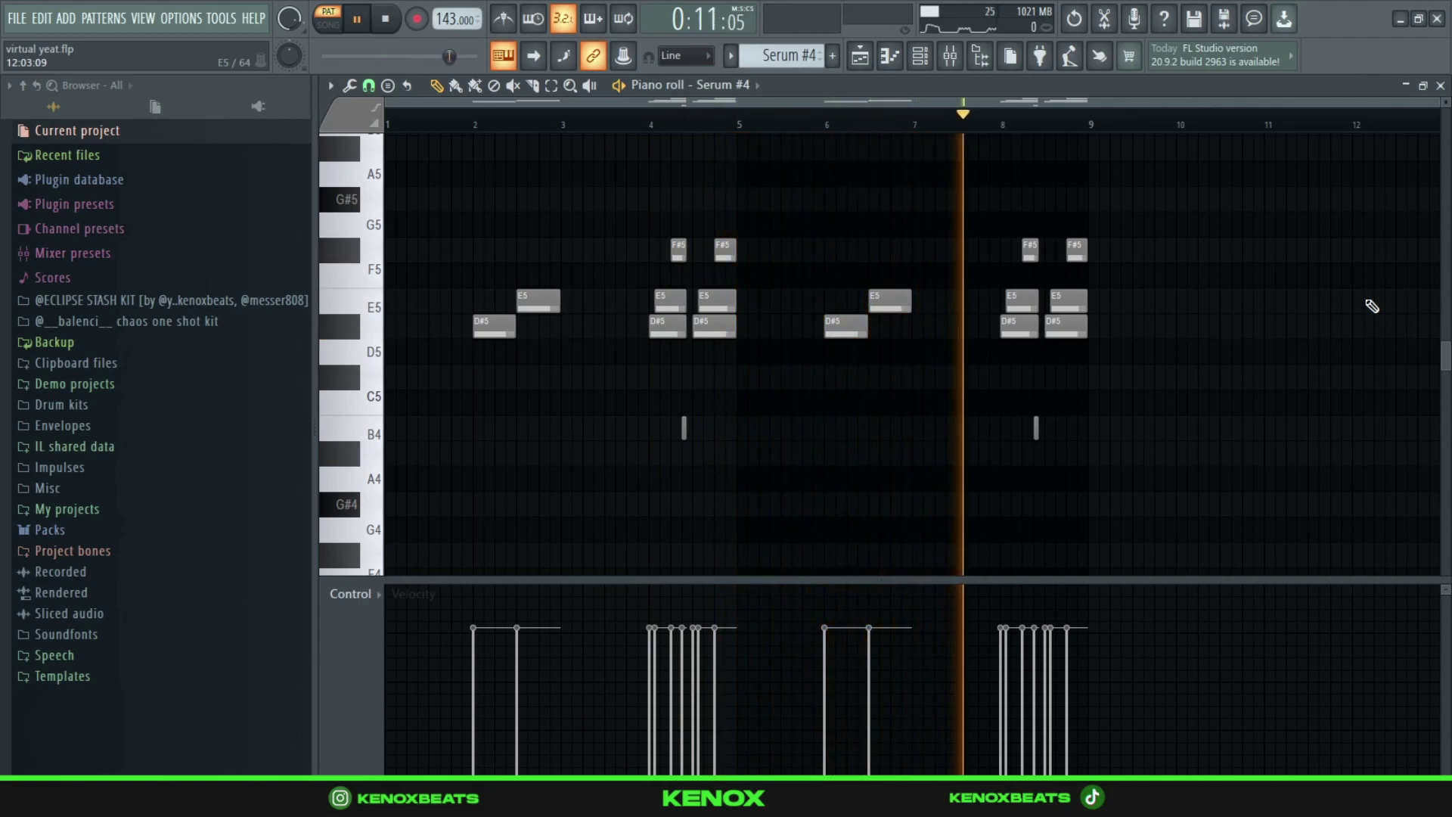
key("space")
Open the Serum #4 synth from the channel rack to review its preset and sound settings, and close it.
key("F6")
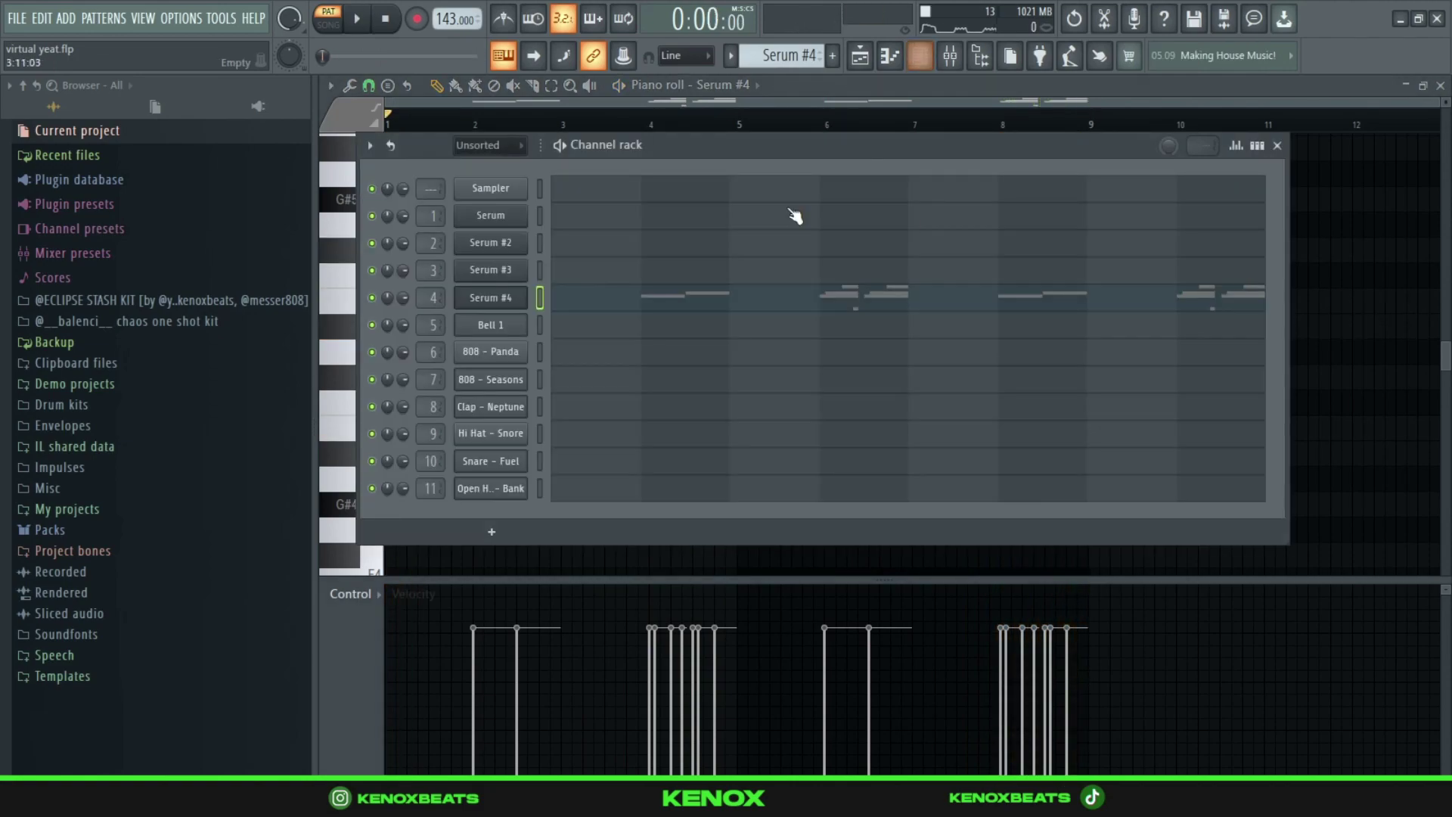
left_click(517, 301)
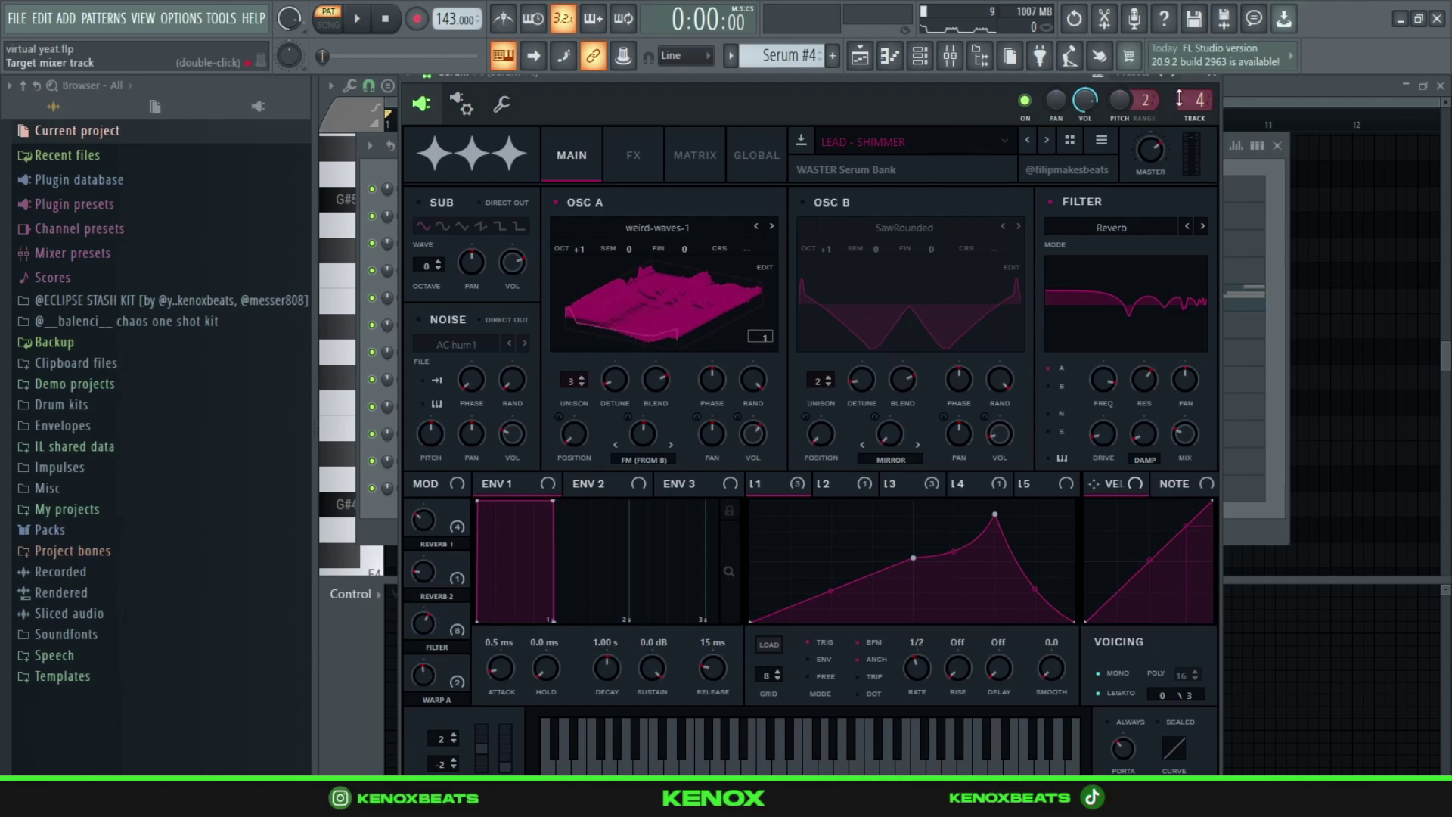
left_click(1212, 72)
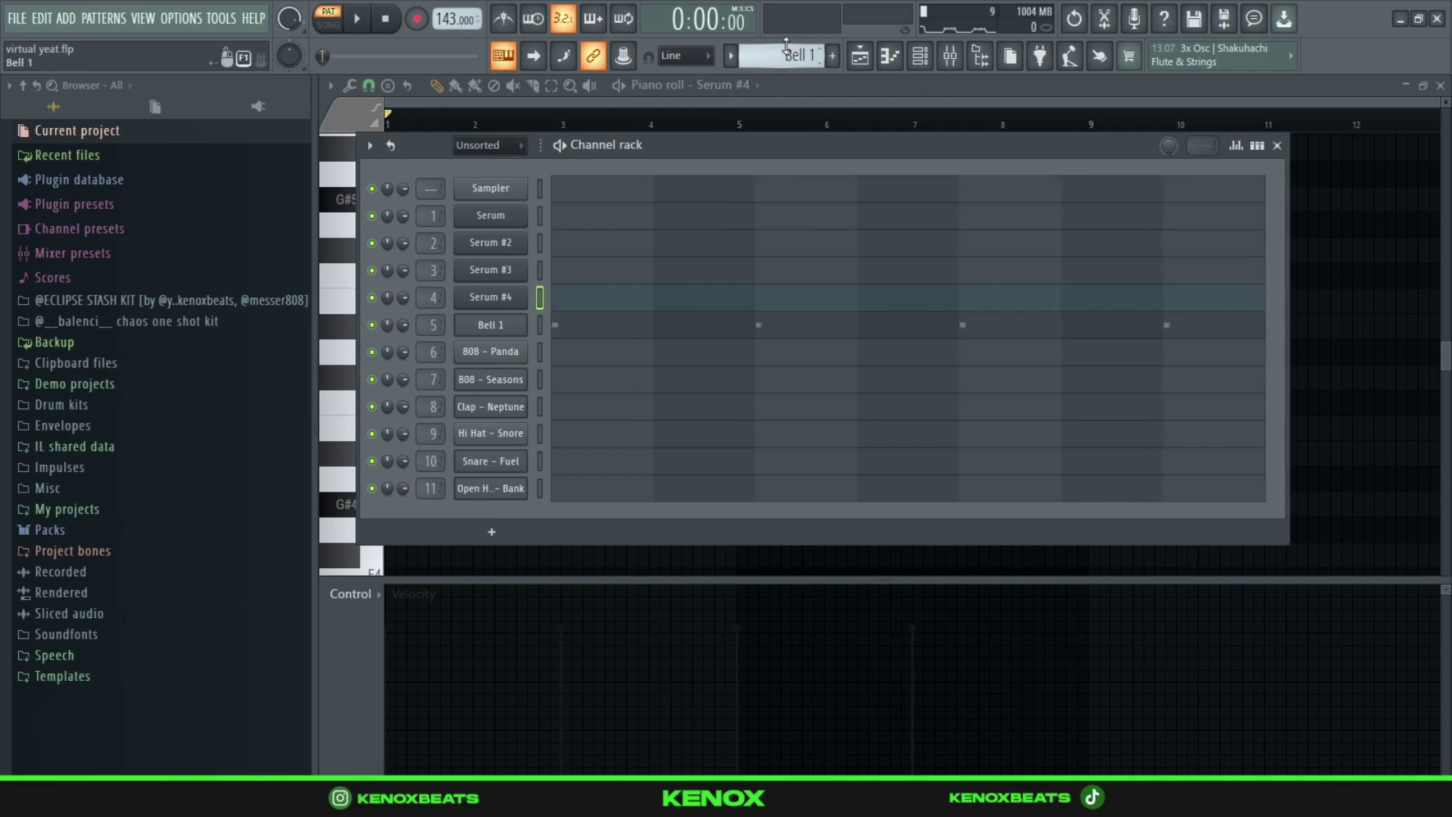
Open the Bell 1 notes in the piano roll and play the pattern through.
left_click(791, 327)
key("space")
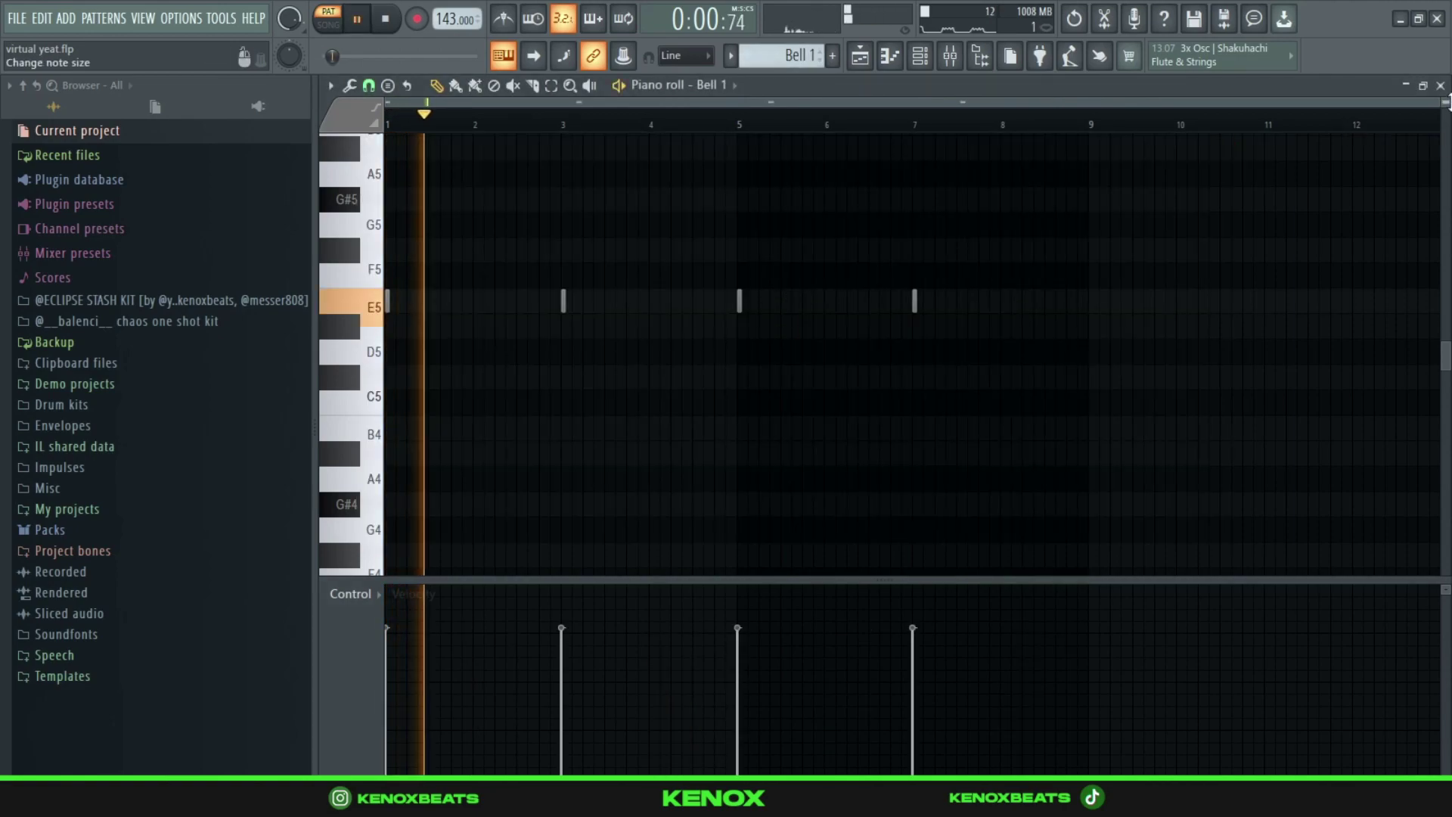
scroll(1313, 227, "up", 2)
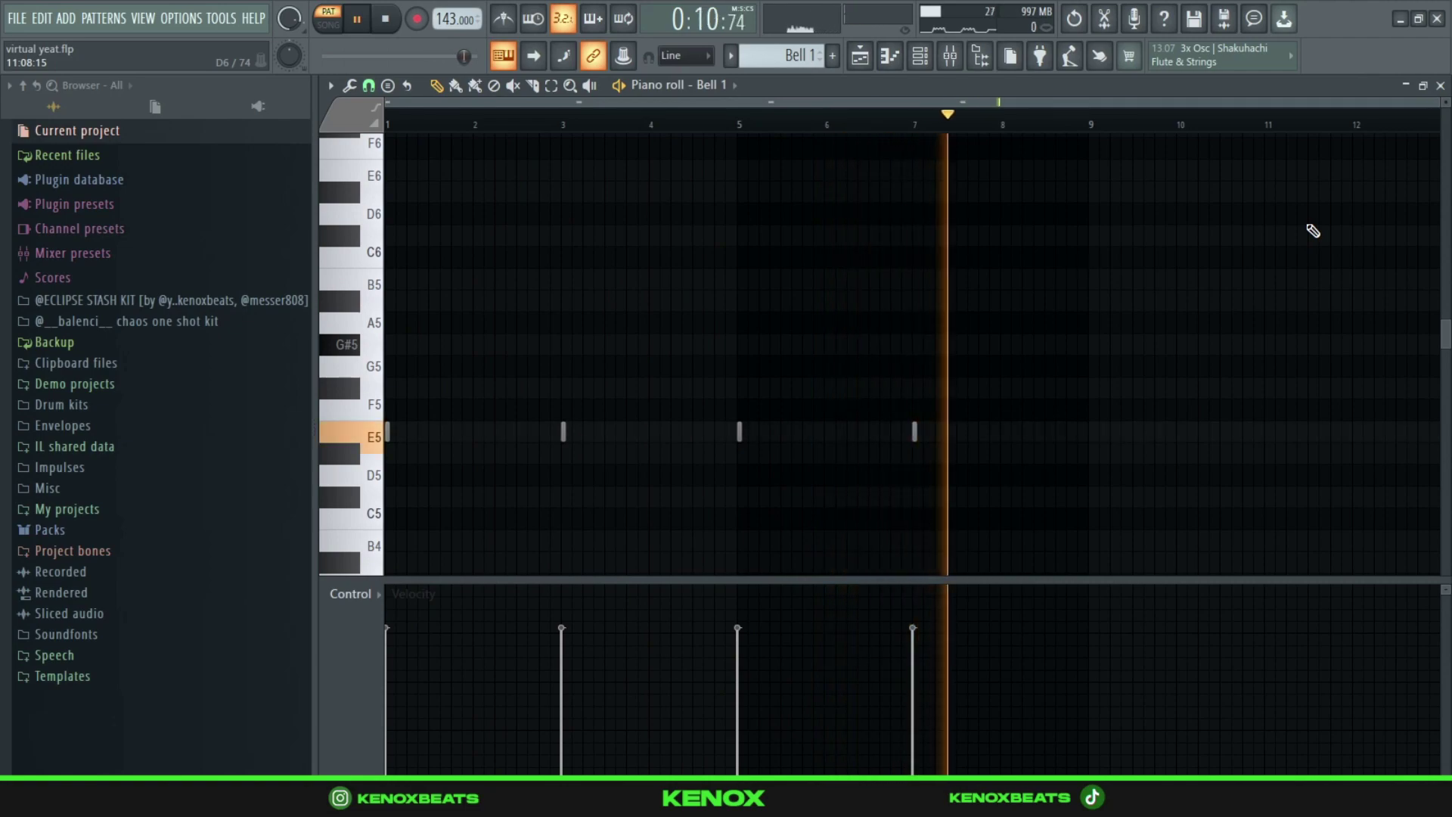
key("space")
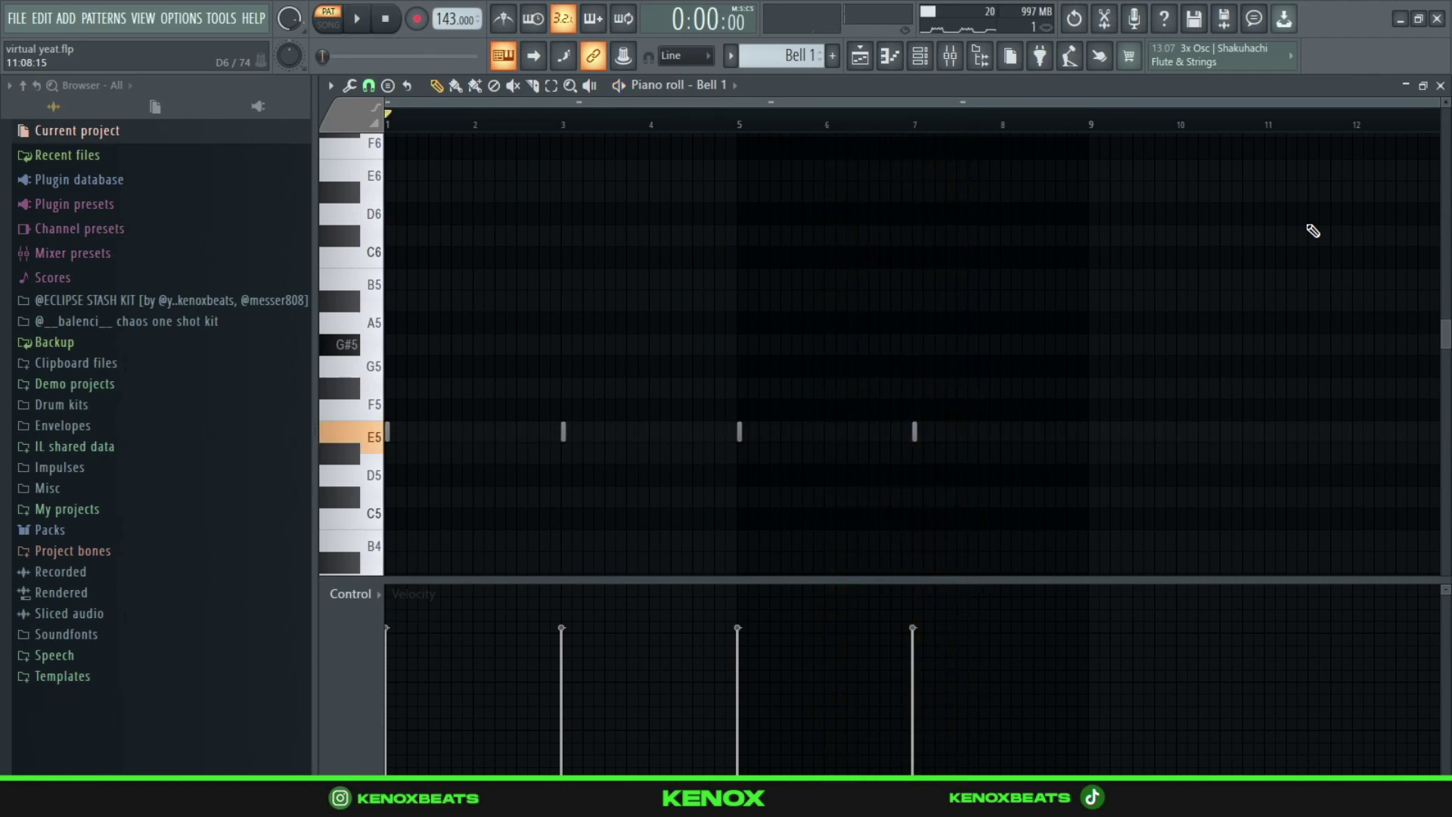
Open the mixer, check the effects on the Serum track and examine the Fruity parametric EQ 2 curve on Serum #2.
key("F6")
key("F9")
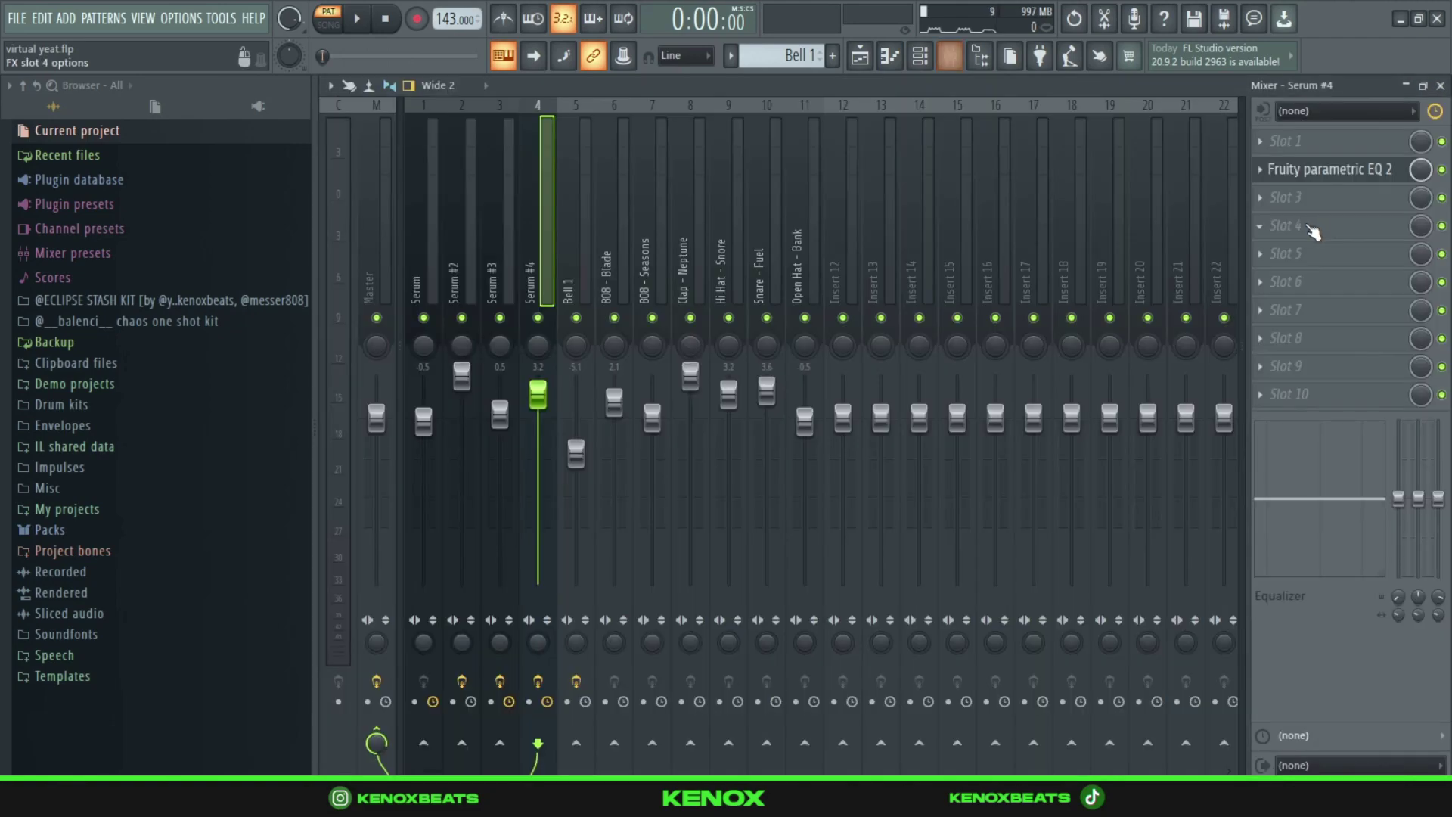
left_click(434, 206)
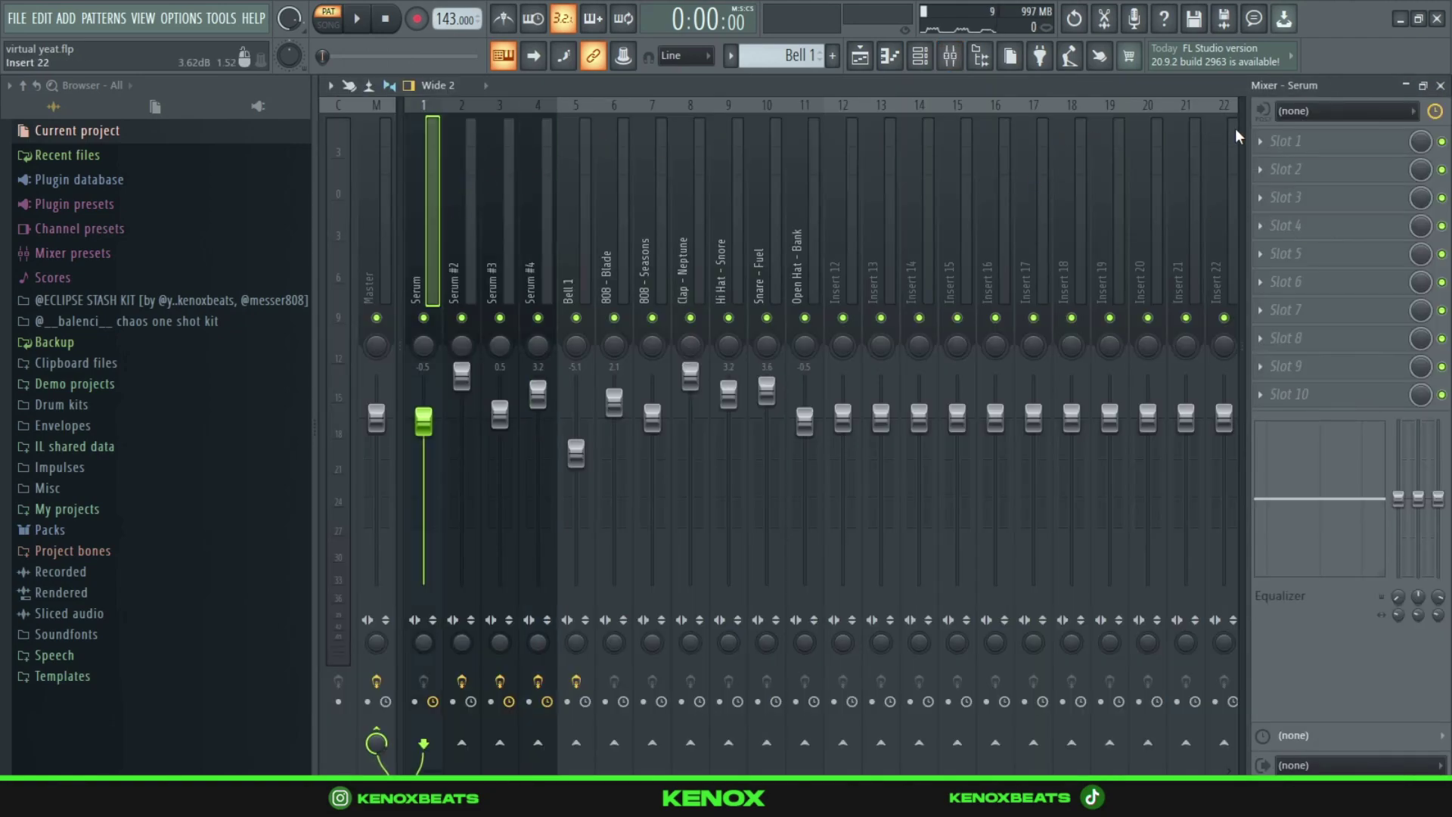
left_click(468, 191)
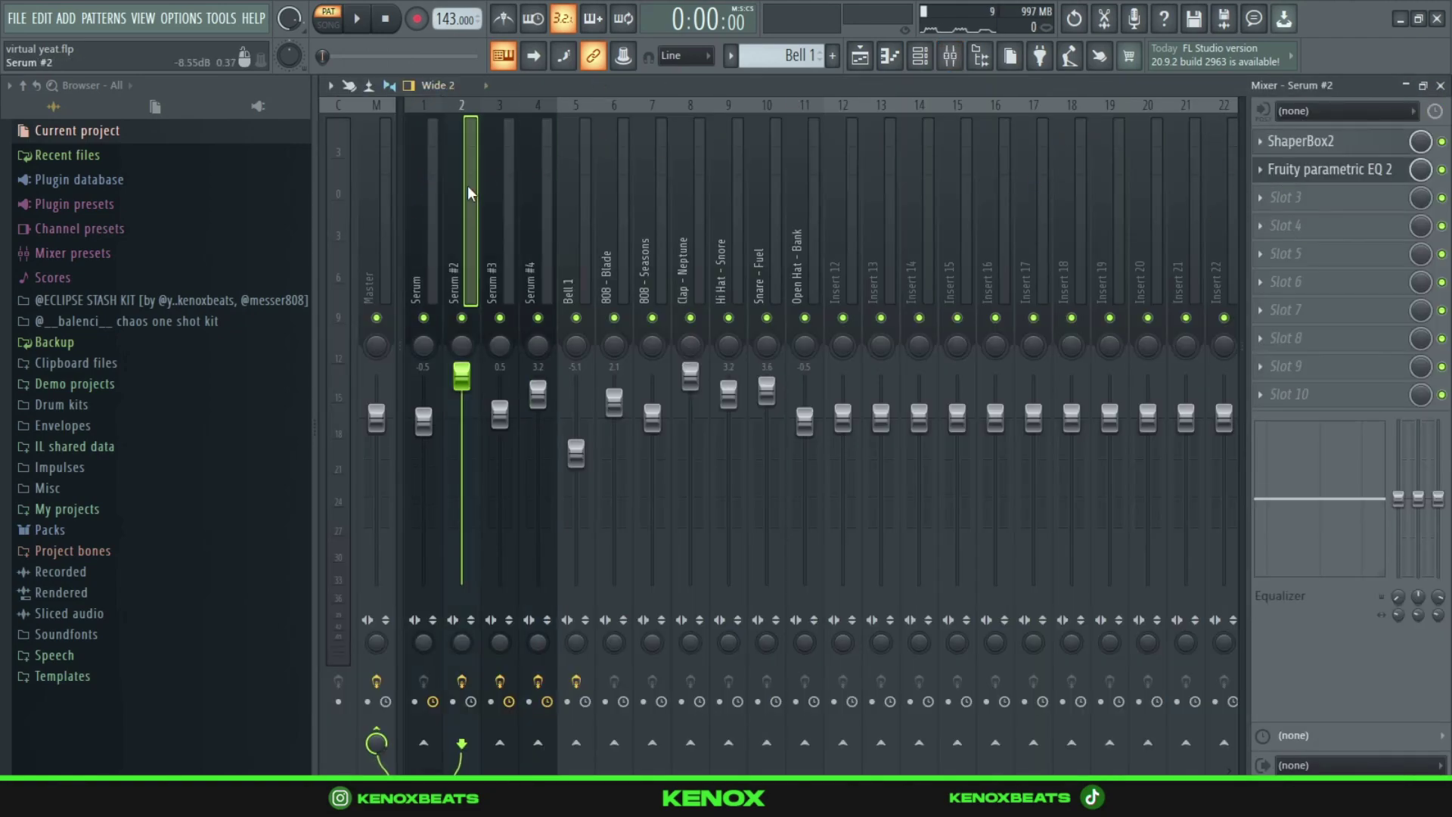
left_click(1307, 179)
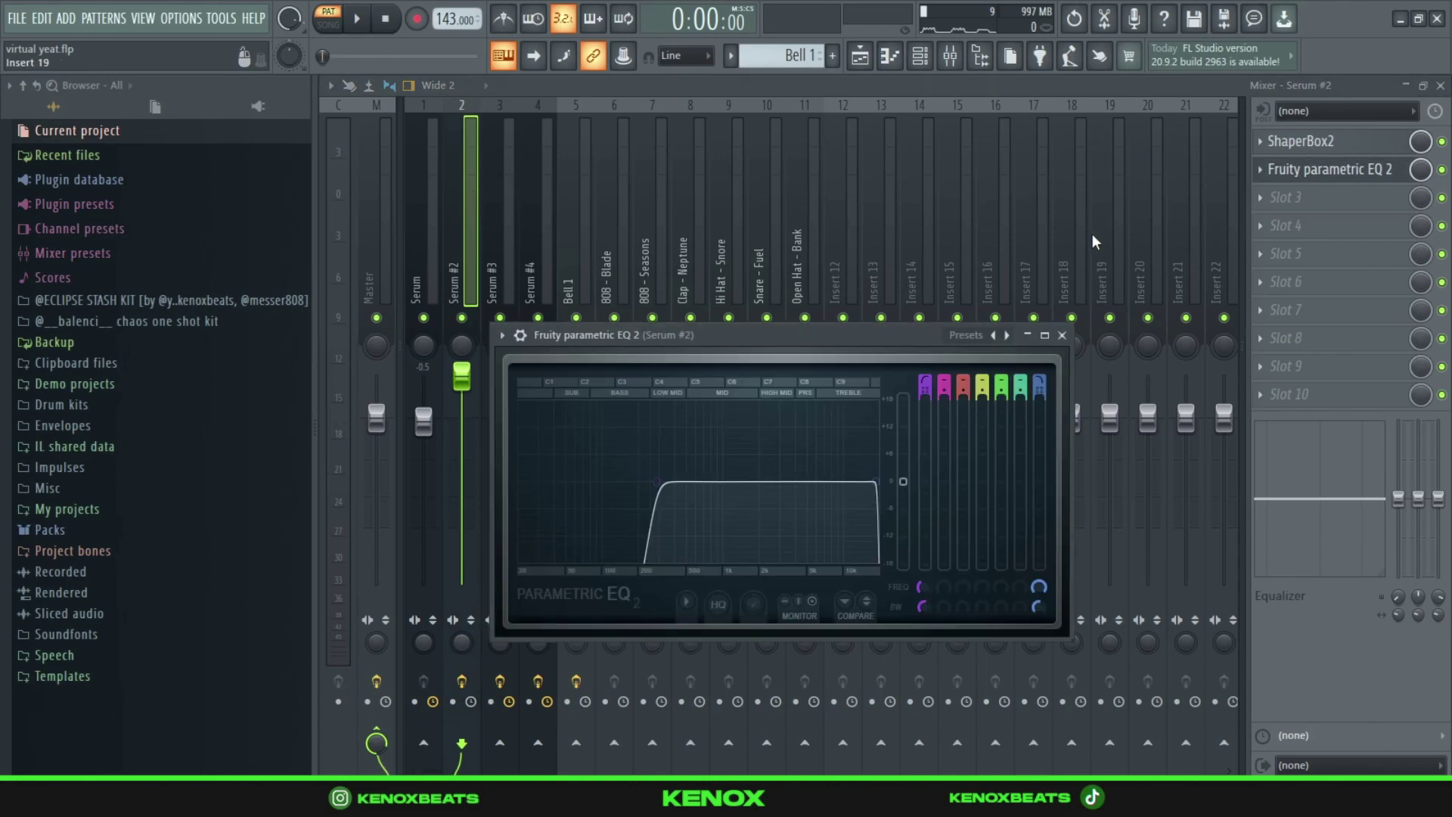
left_click(1063, 336)
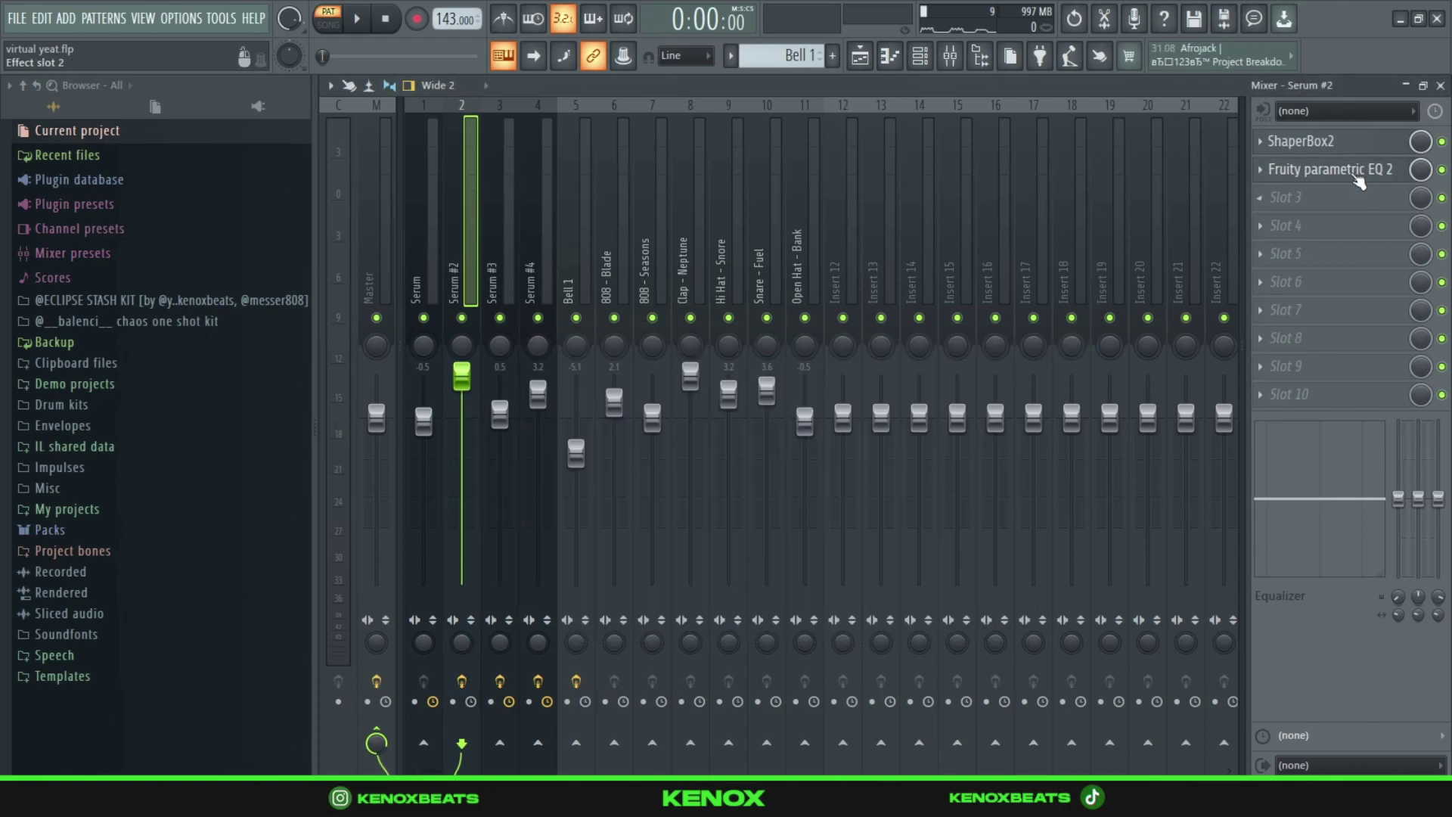
Examine the Time, Filter, Volume, Pan and Width shapes of ShaperBox2 on the Serum #2 mixer track, and close the plugin.
left_click(1317, 140)
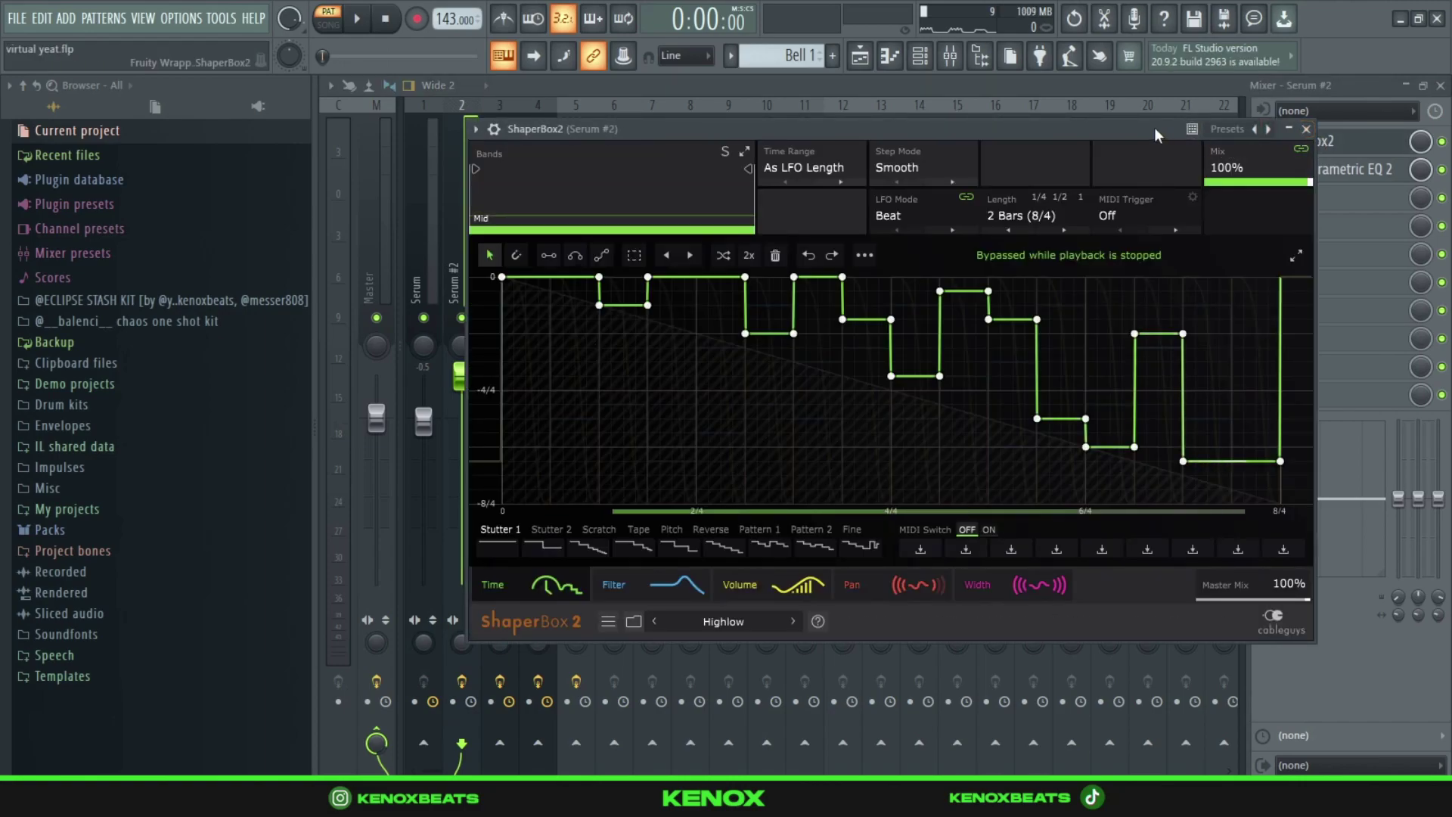
left_click_drag(1156, 135, 1144, 108)
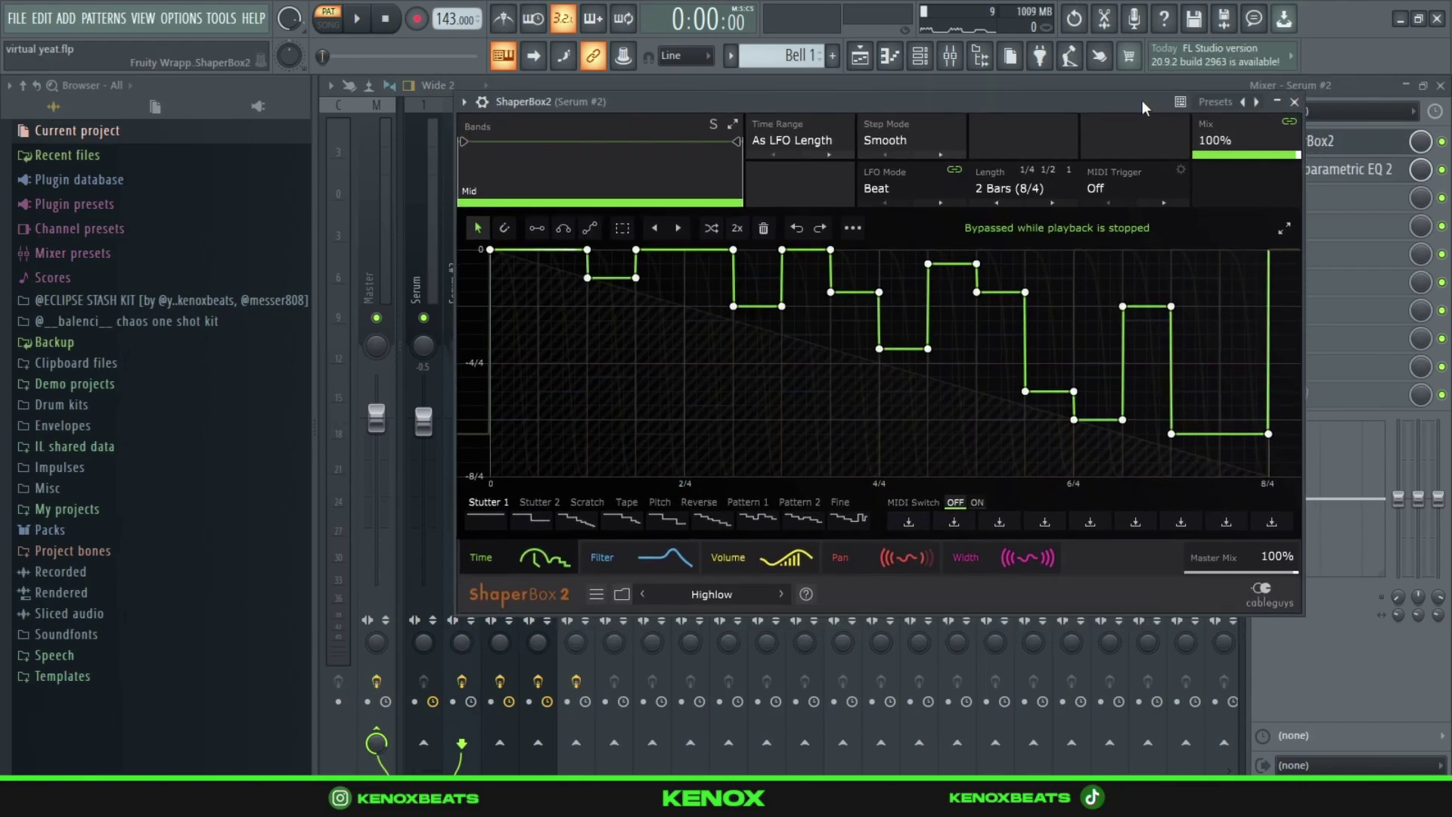
left_click(600, 556)
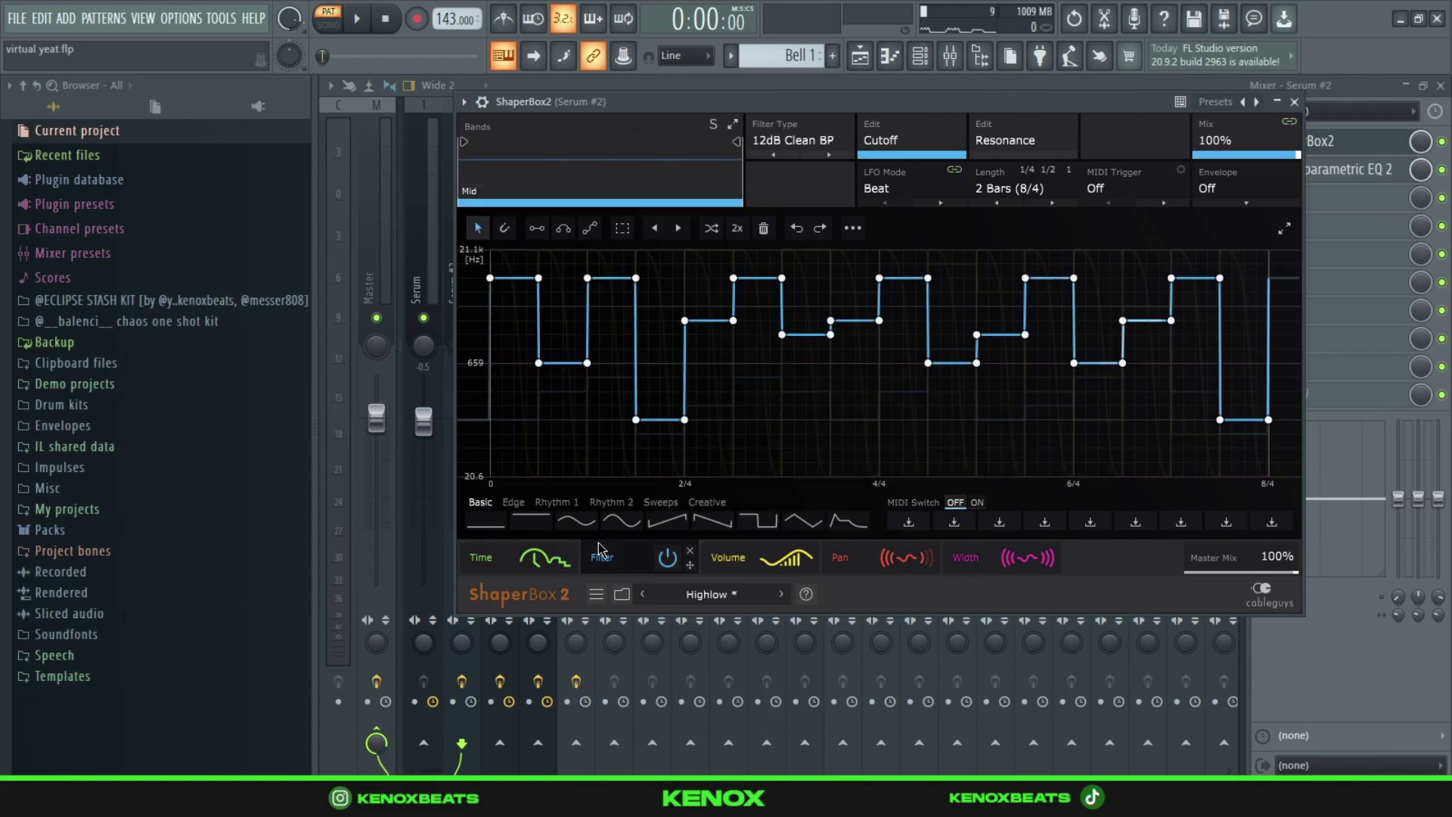
left_click(719, 557)
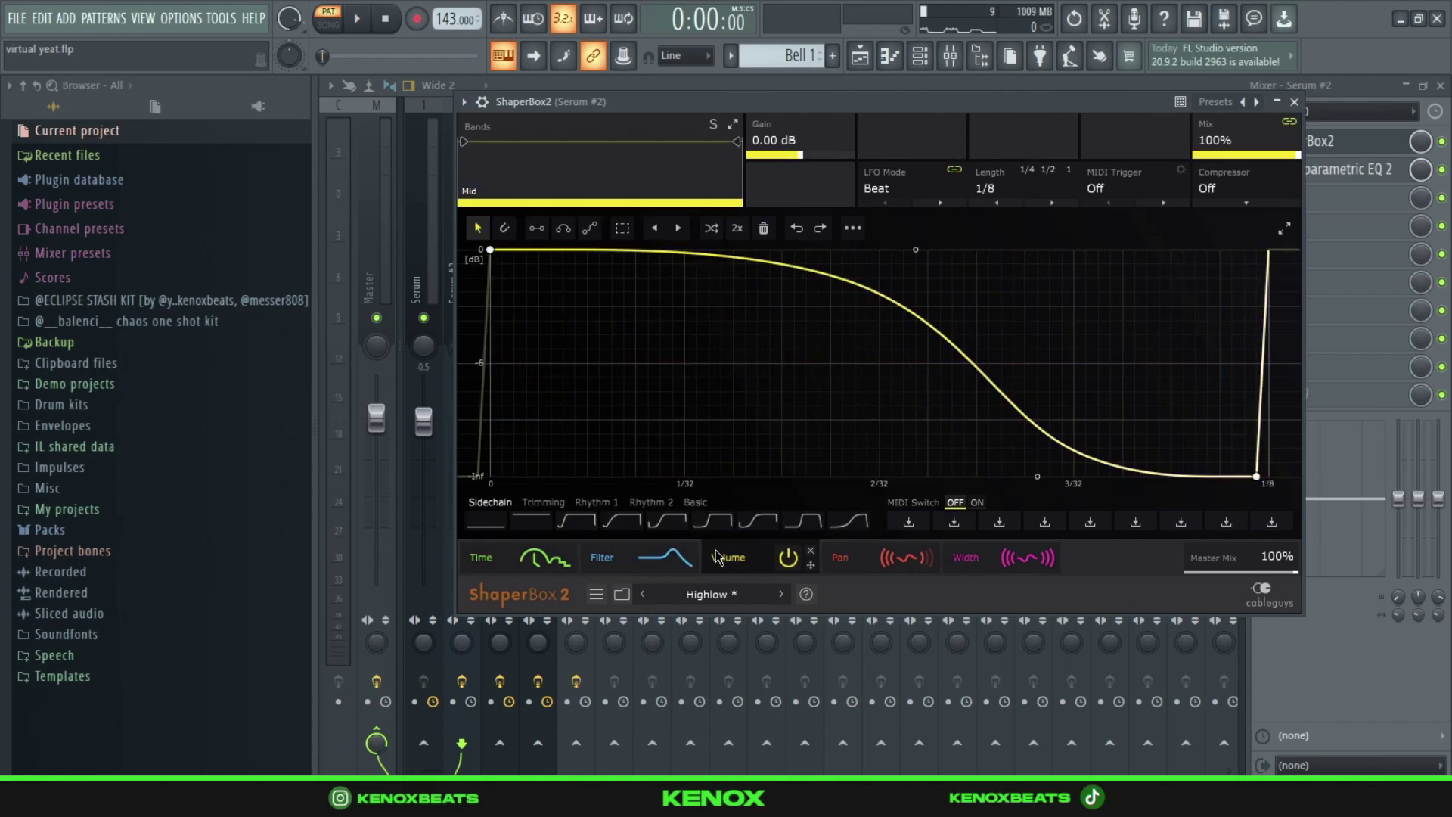
left_click(842, 560)
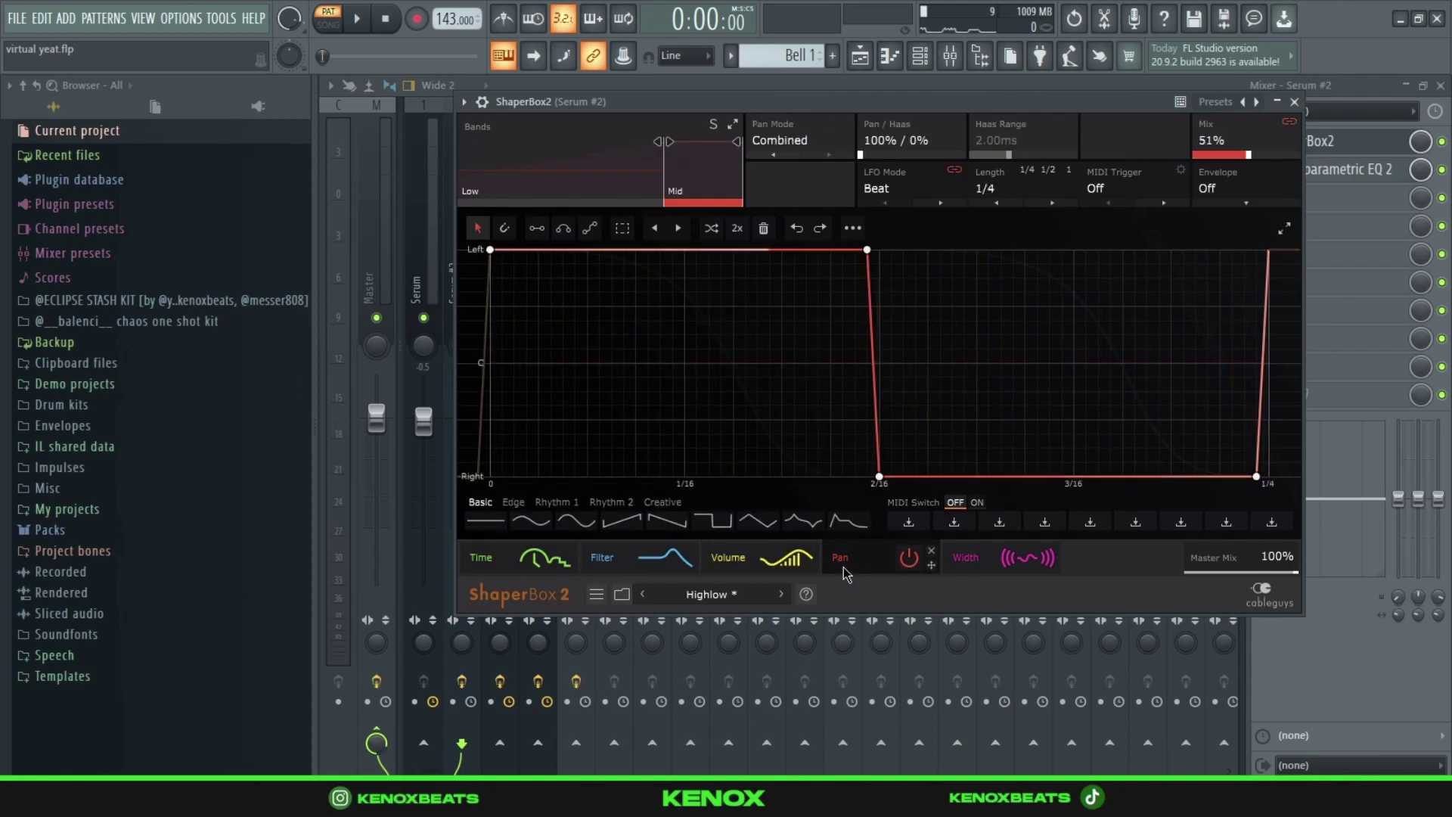
left_click(966, 560)
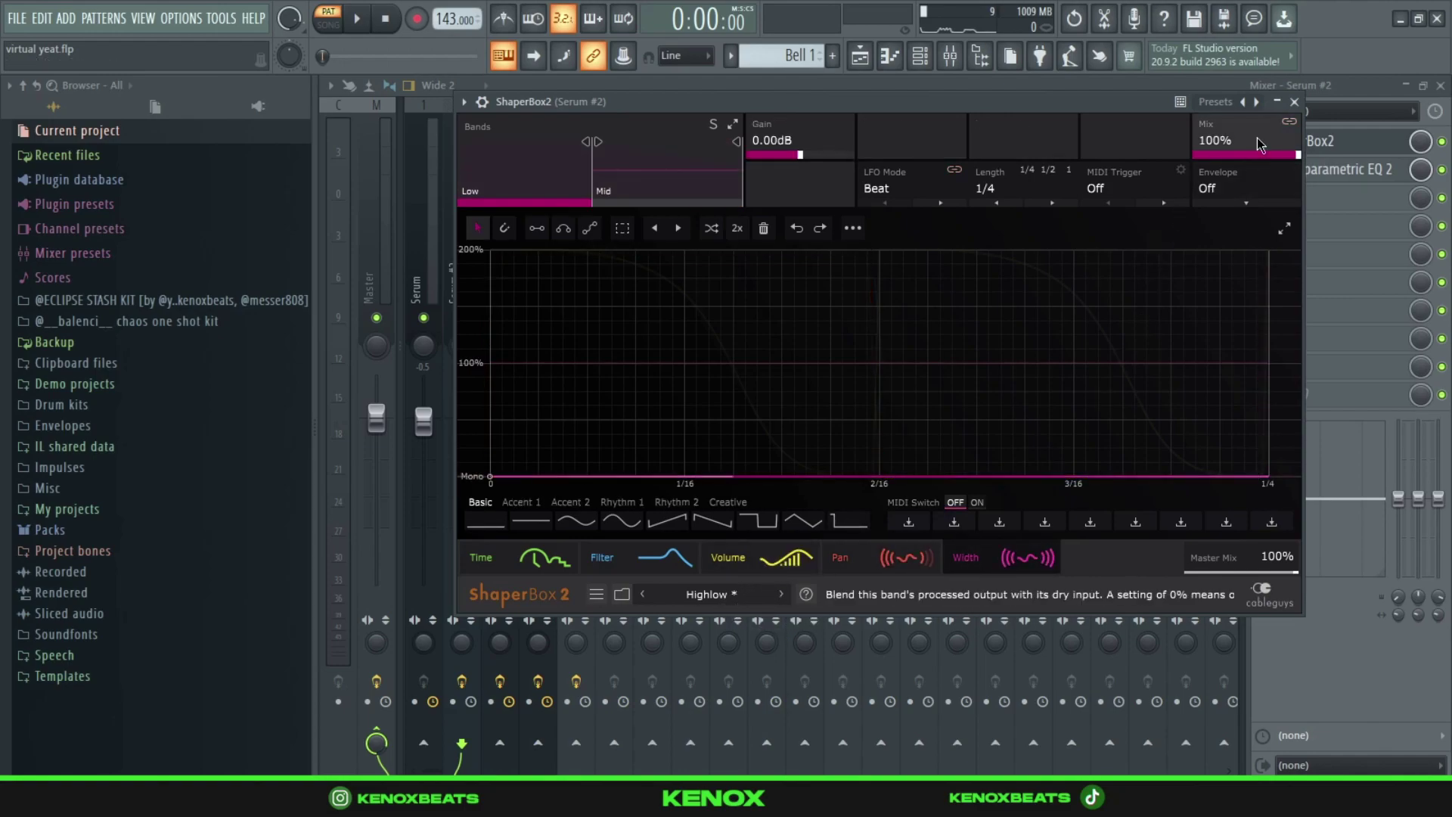
left_click(1295, 101)
Examine the Fruity parametric EQ 2 curve on the Serum #3 mixer track and close the equalizer.
left_click(502, 248)
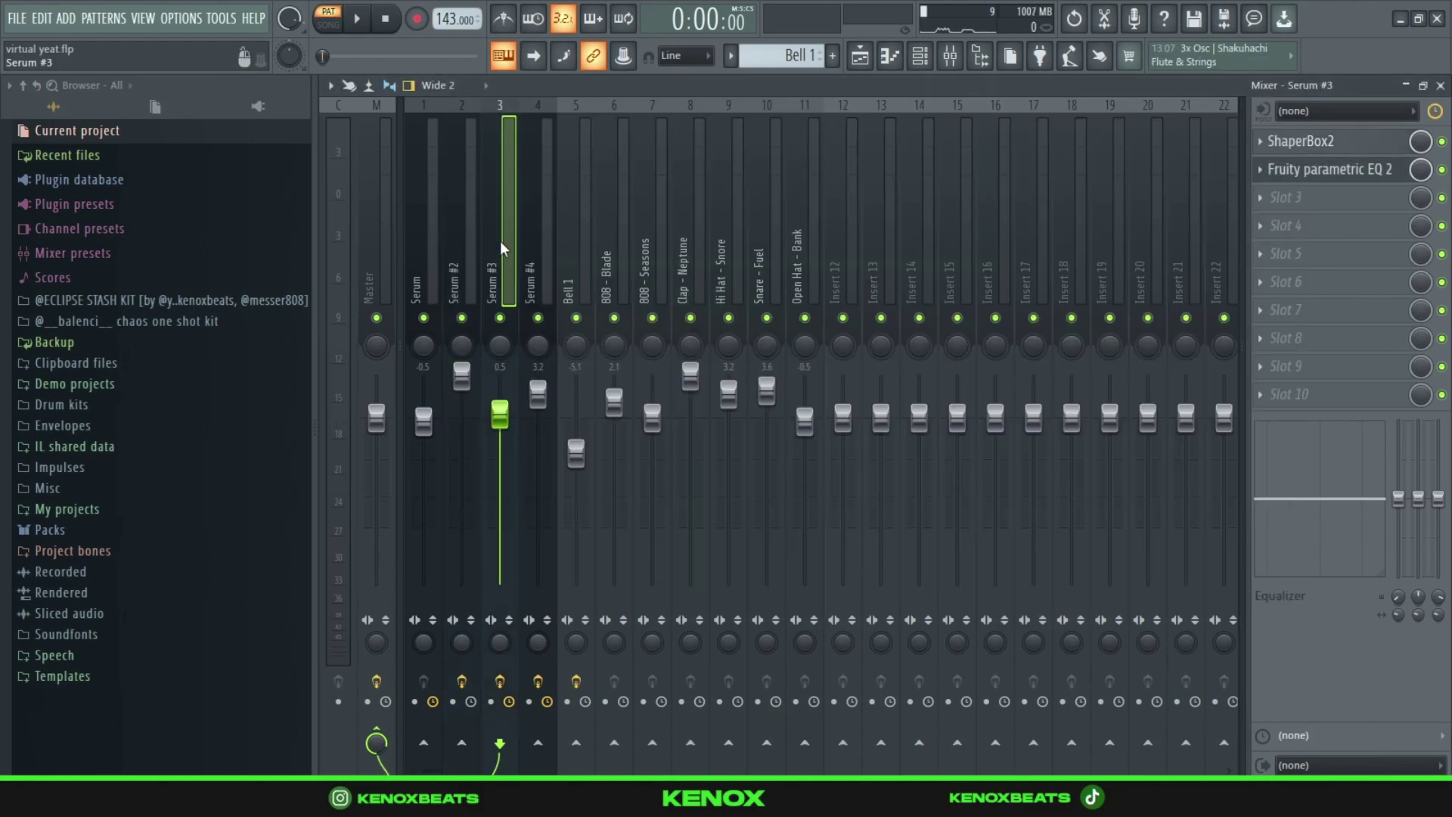
left_click(1322, 171)
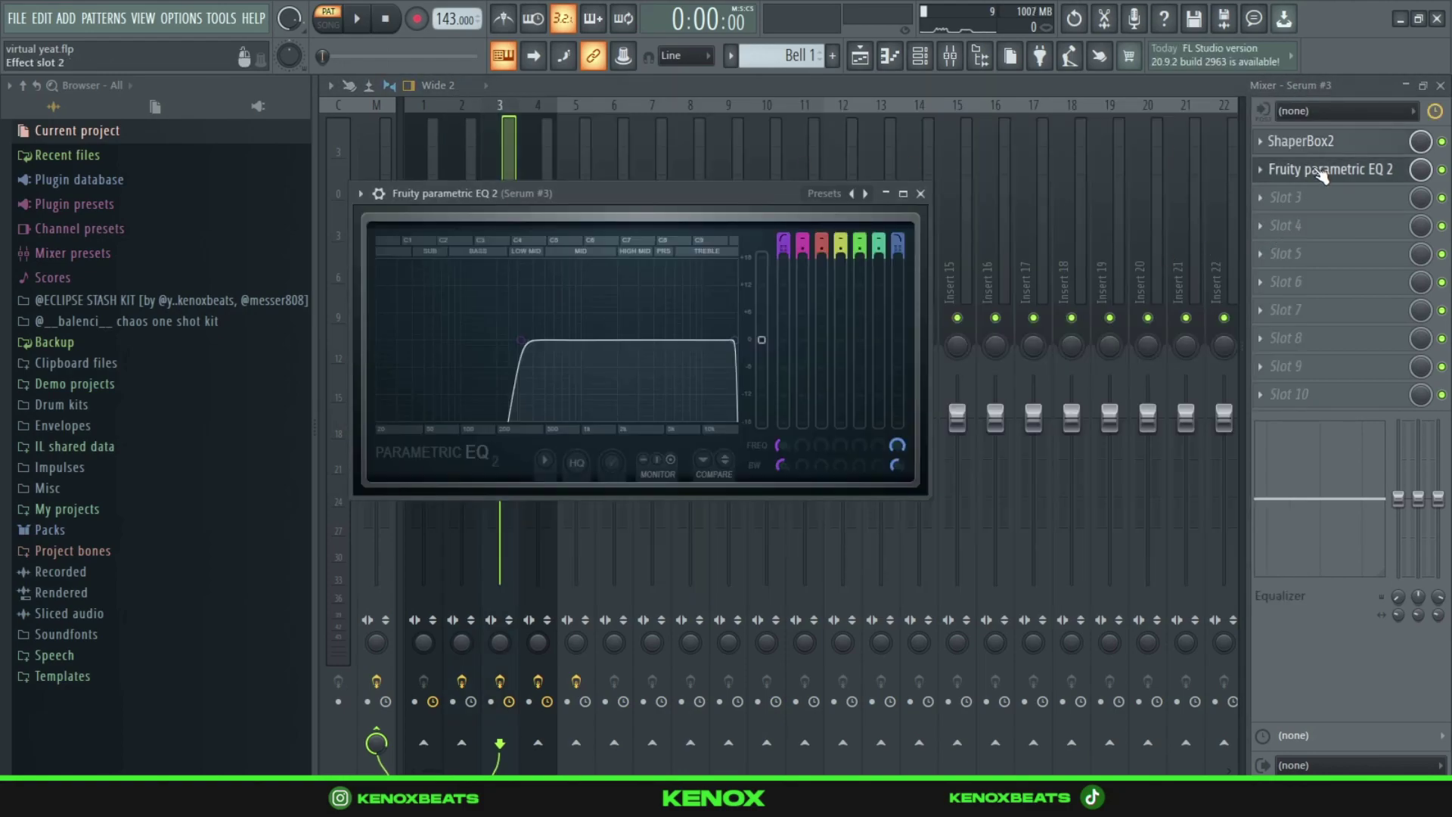
left_click(921, 193)
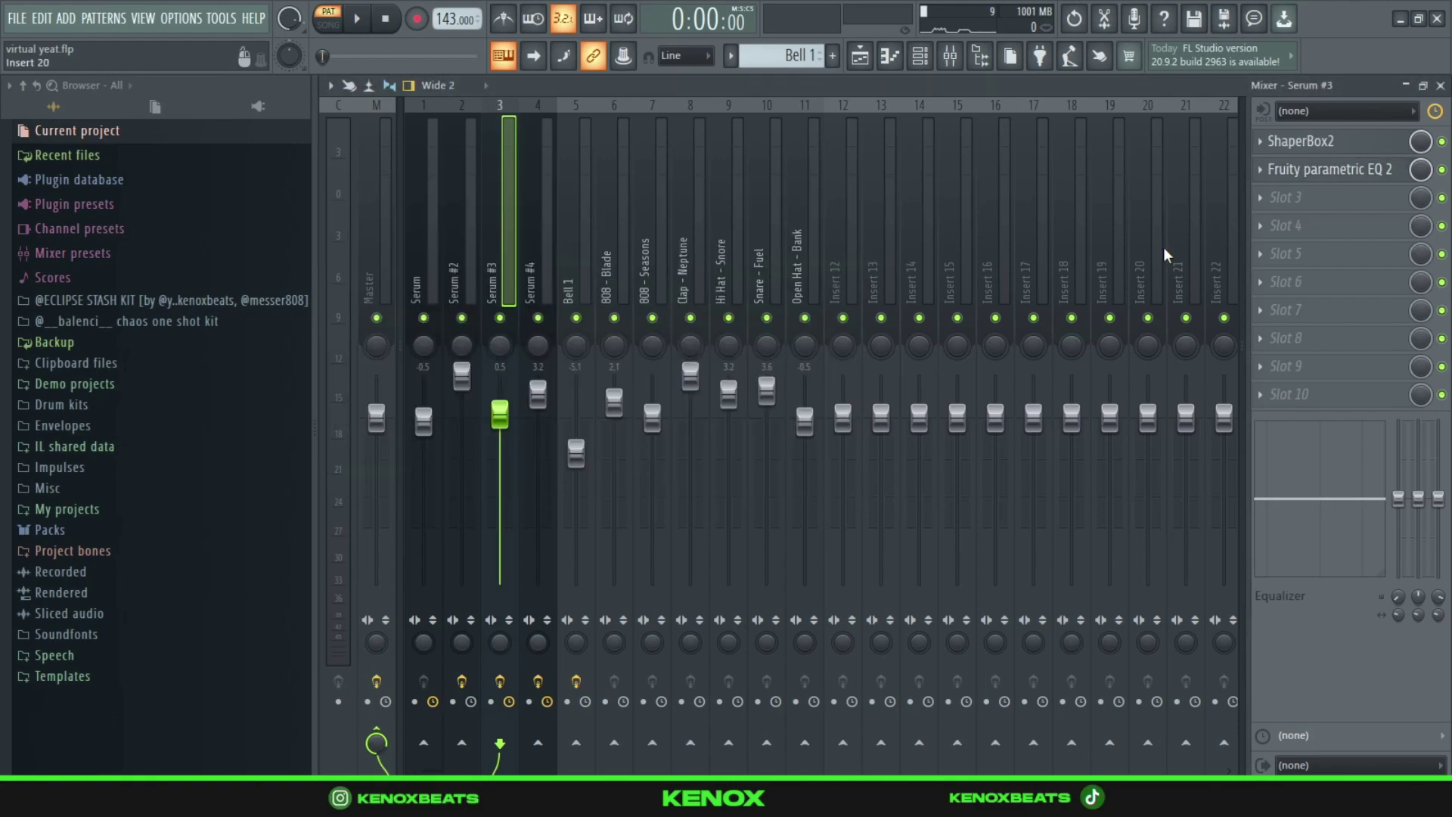
Examine the Time, Filter and Pan shapes of ShaperBox2 on the Serum #3 mixer track, and close the plugin.
left_click(1345, 146)
left_click_drag(1209, 207, 1163, 113)
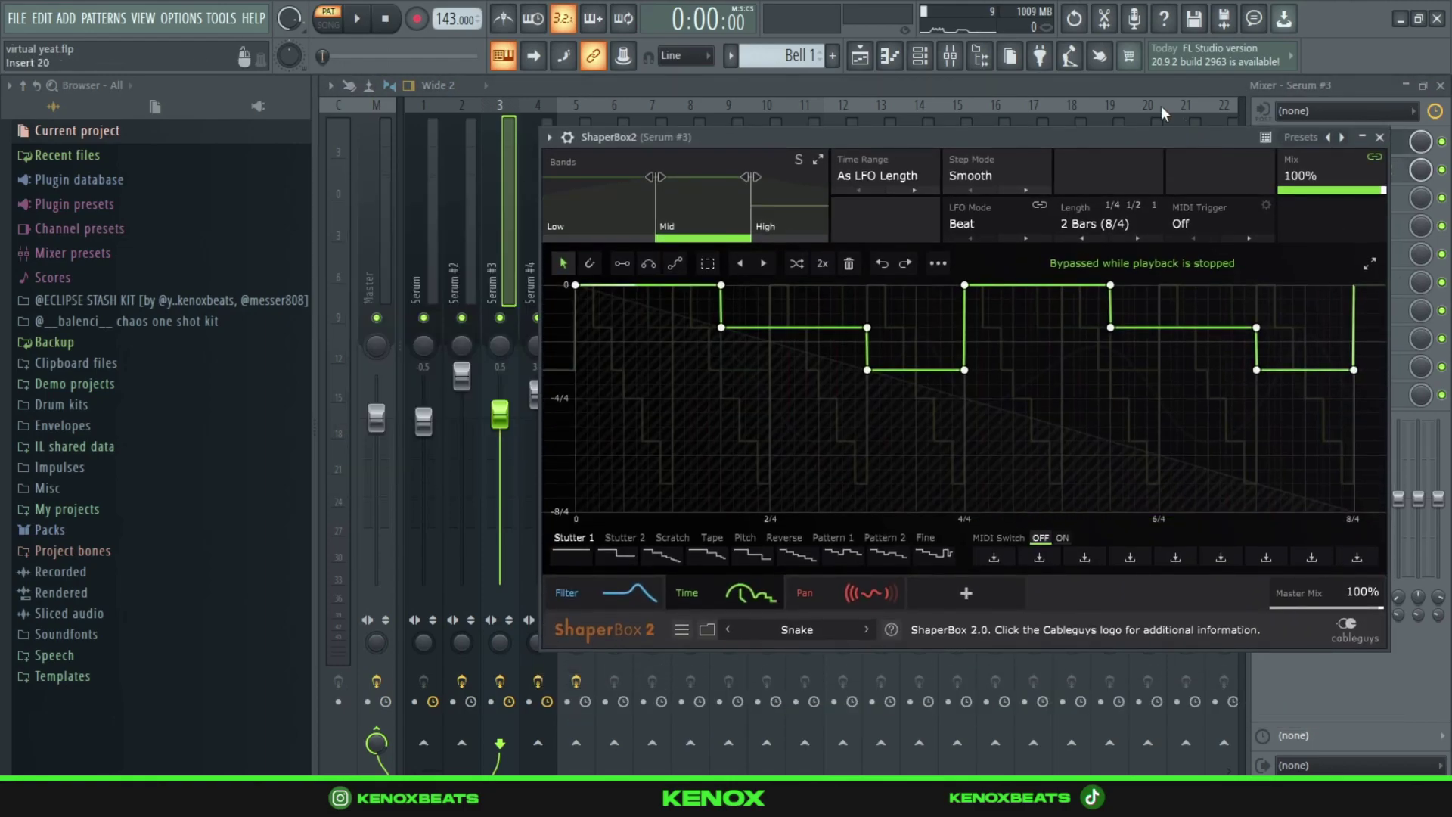
left_click(584, 603)
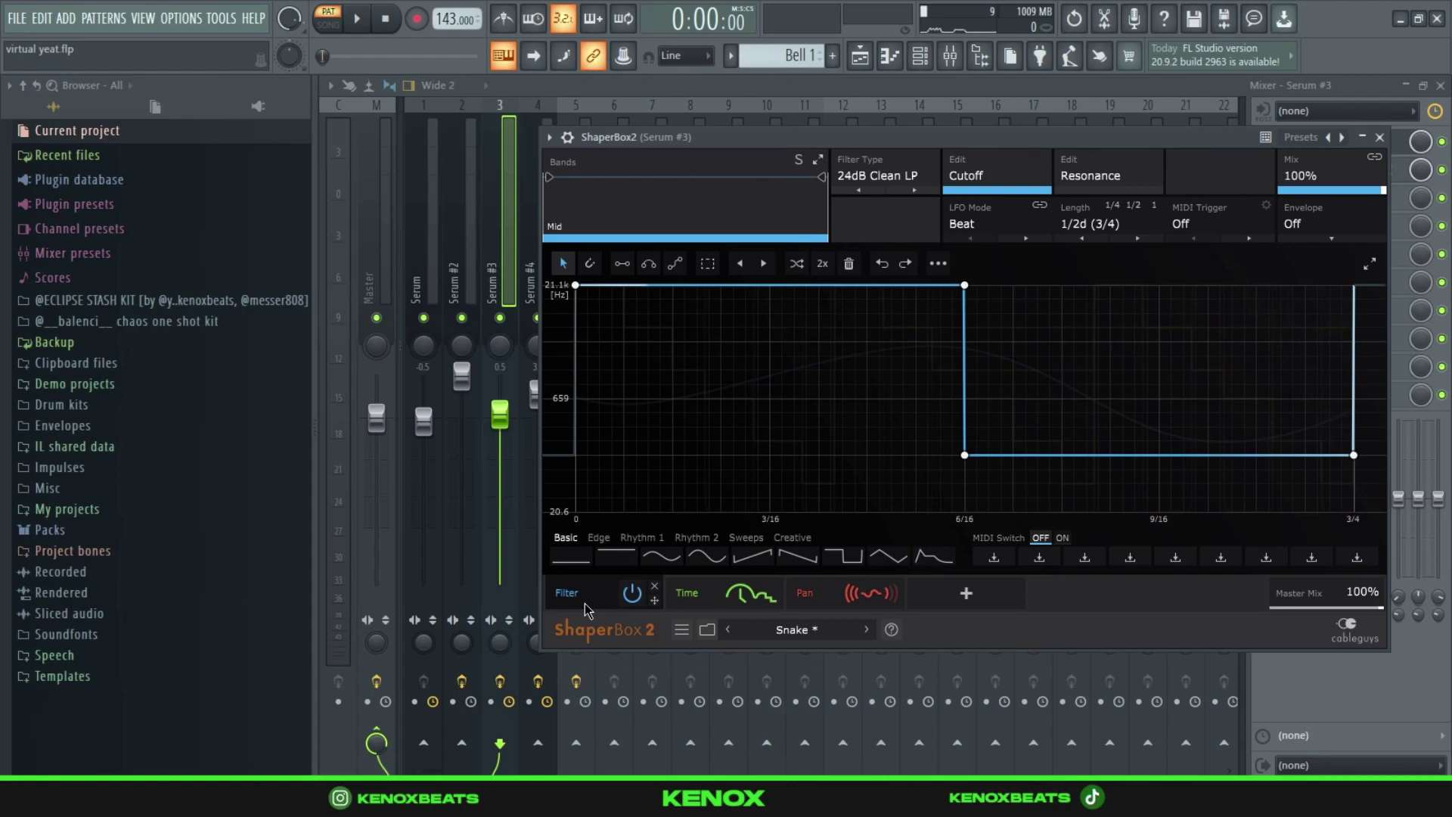
left_click(823, 593)
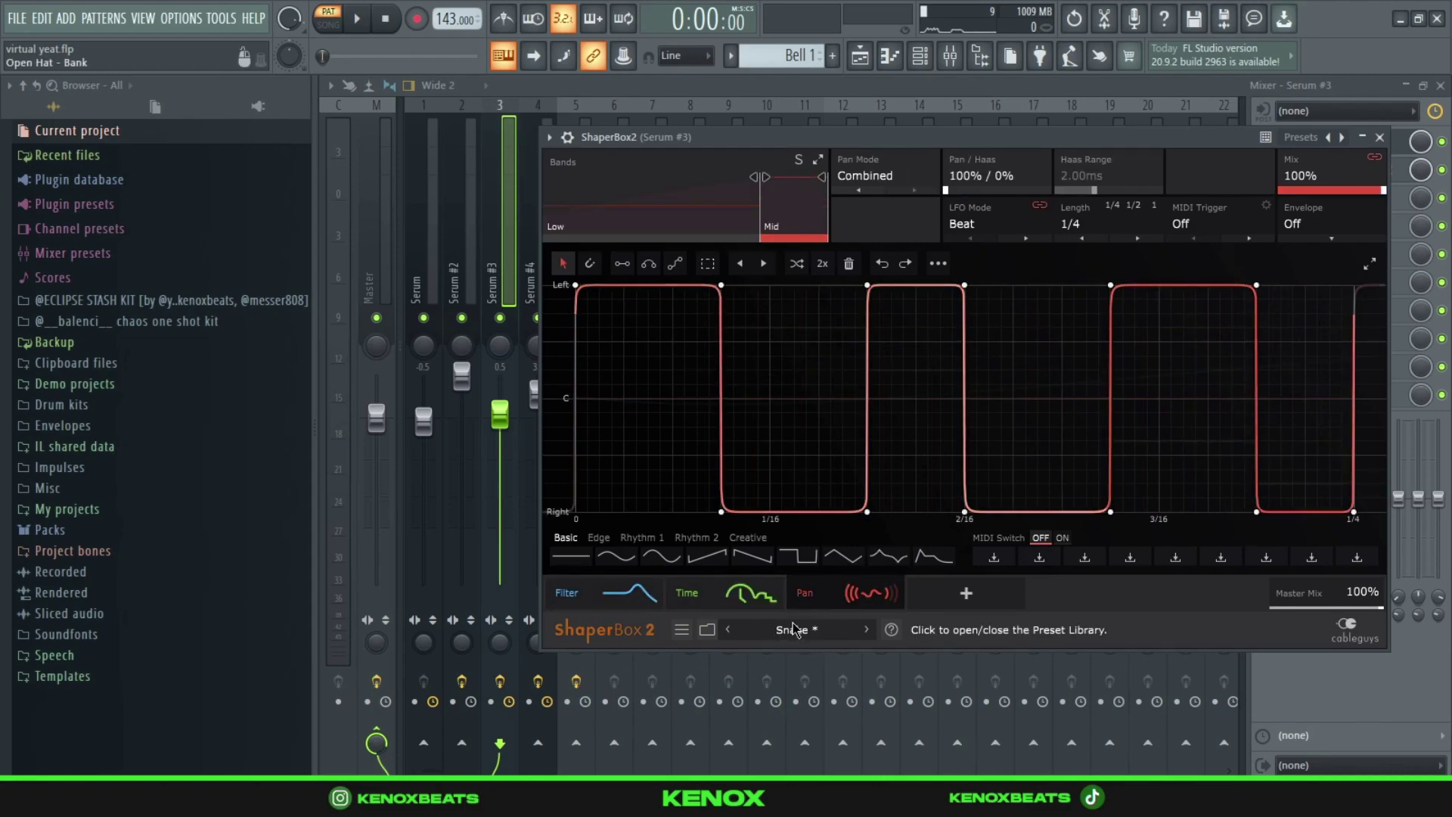
left_click(1380, 137)
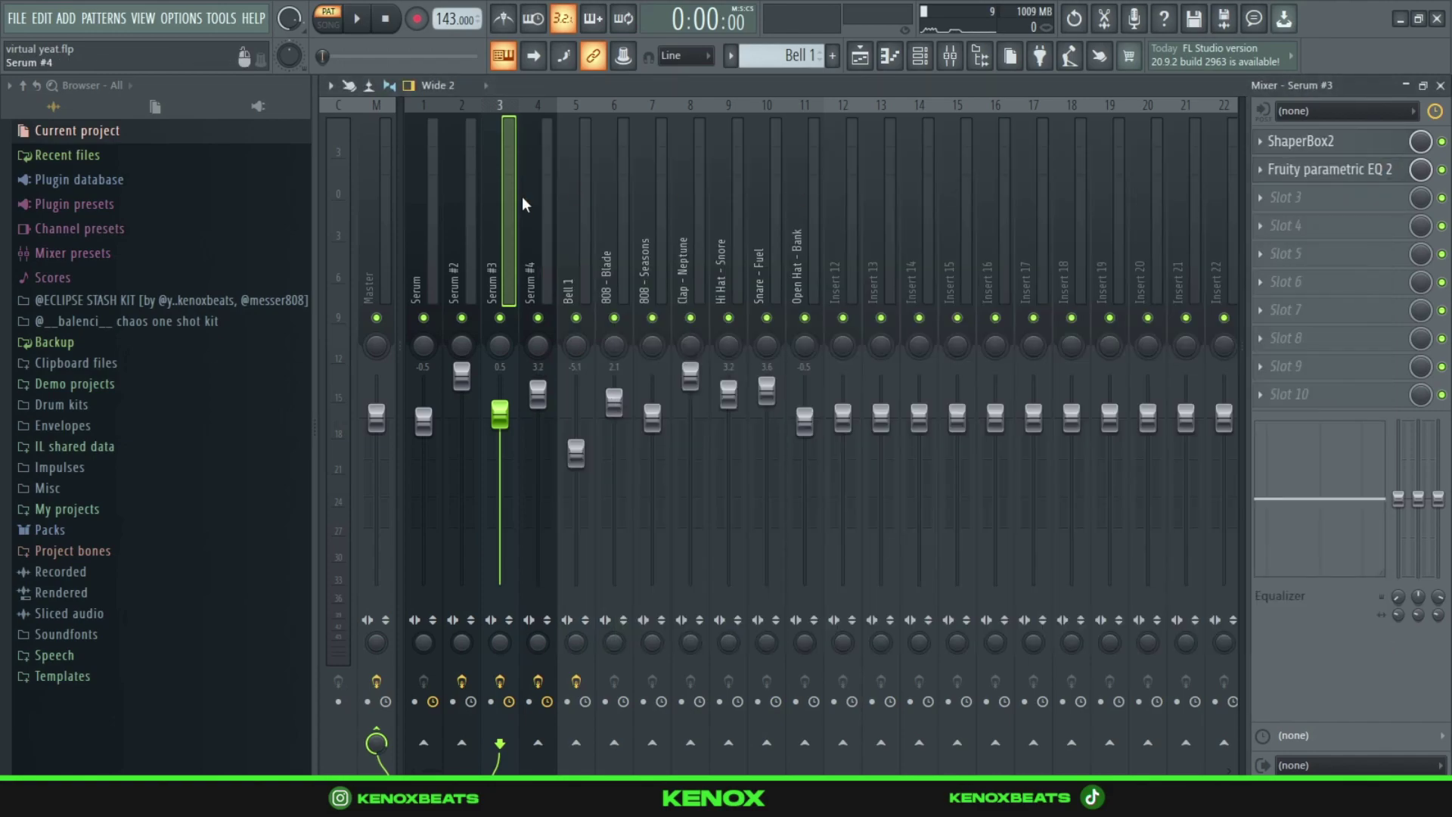
Examine the Fruity parametric EQ 2 curves on the Serum #4 and Bell 1 mixer tracks, closing each equalizer.
left_click(543, 244)
left_click(1383, 177)
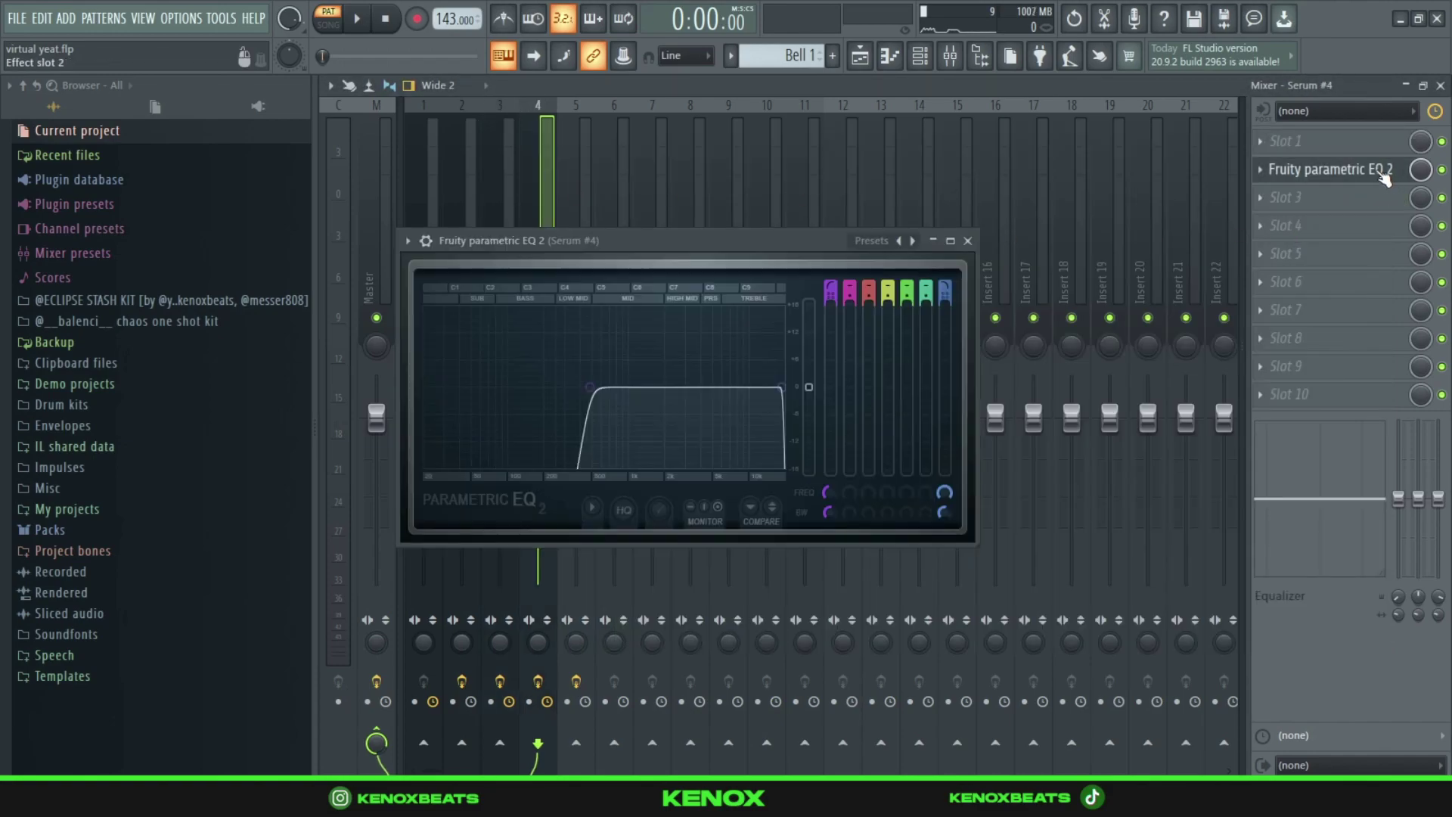
left_click(968, 242)
left_click(583, 257)
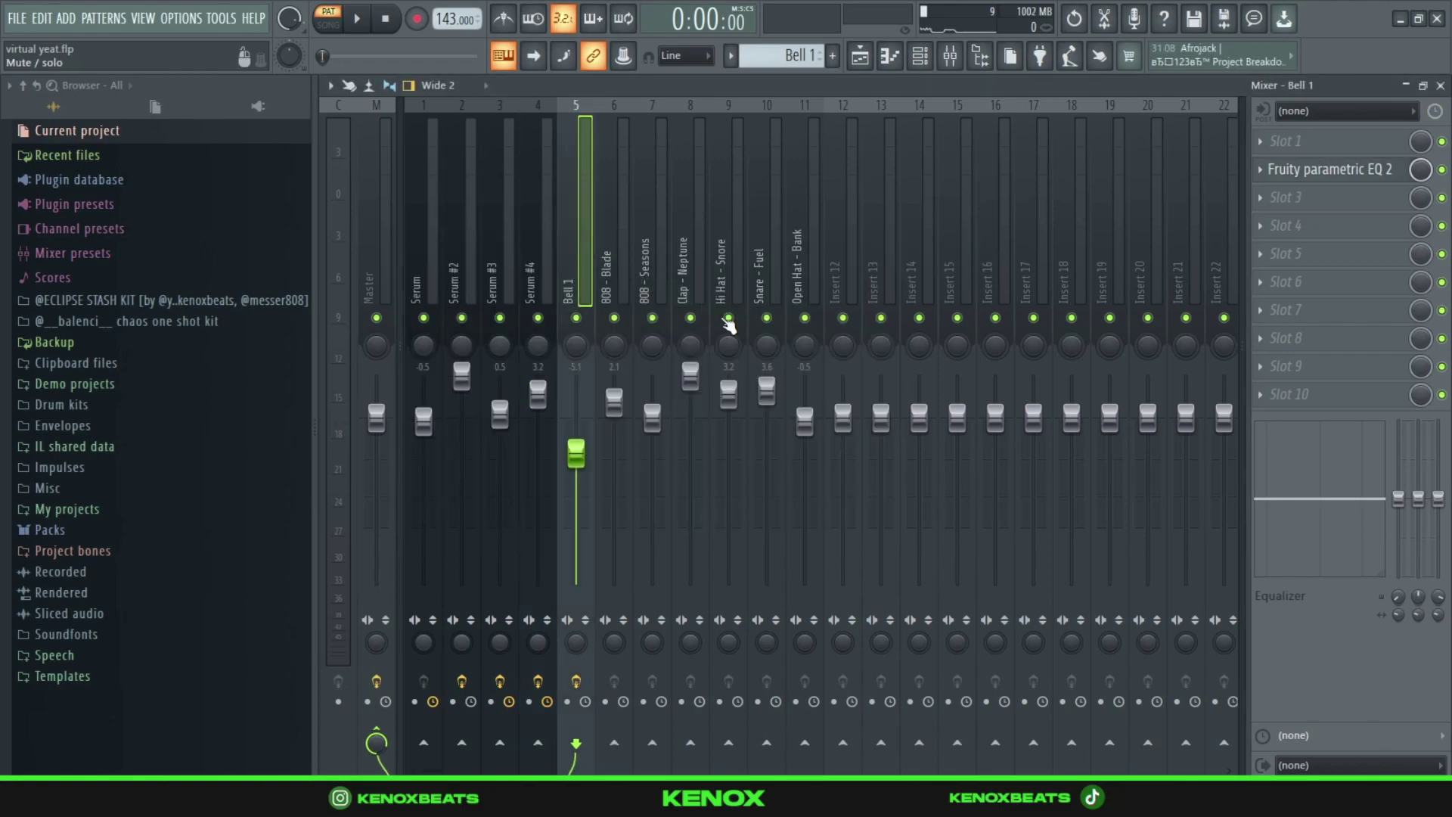
left_click(1318, 169)
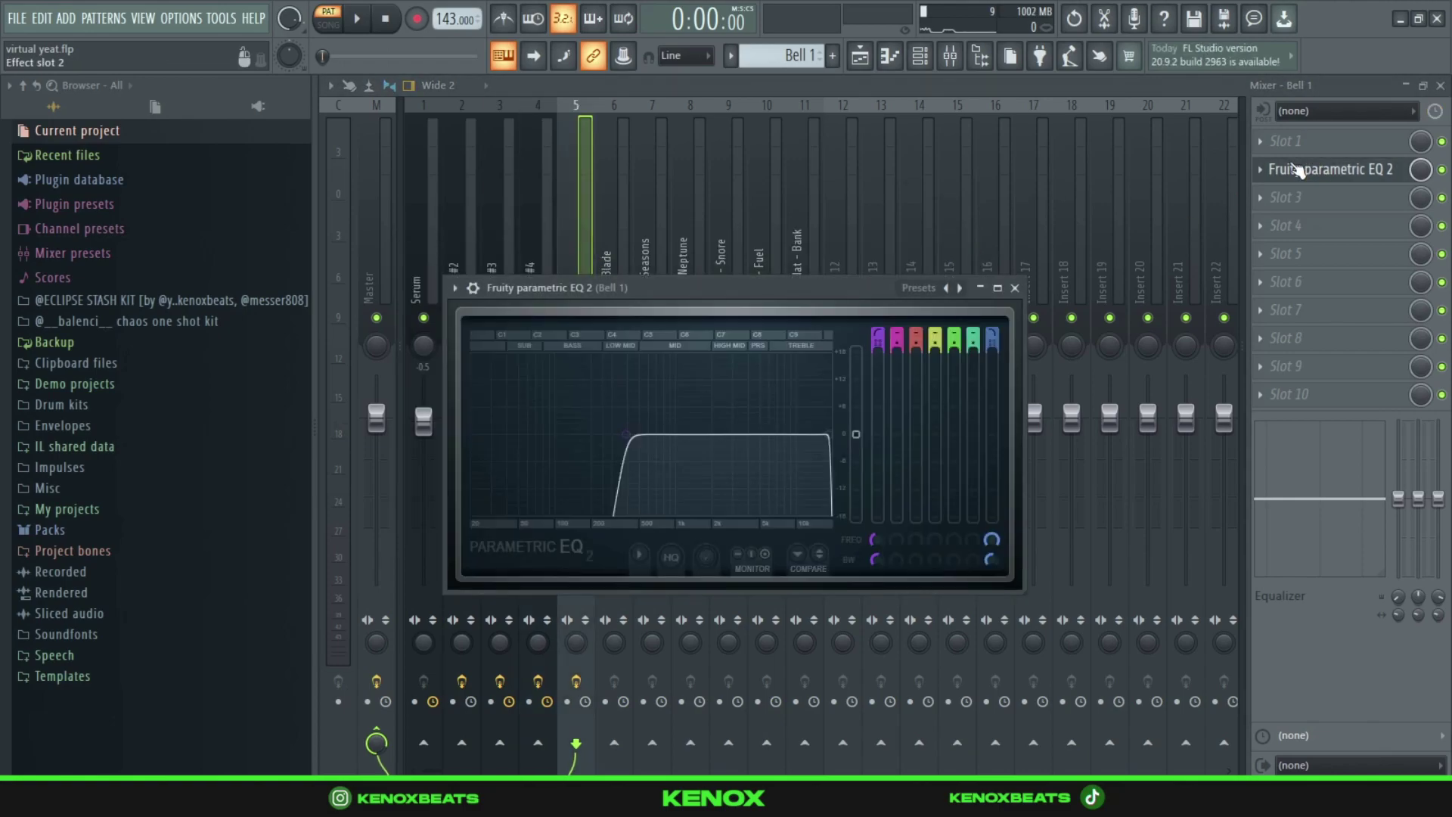
left_click(1018, 288)
Open the 808 - Panda notes in the piano roll and play the pattern through.
key("F6")
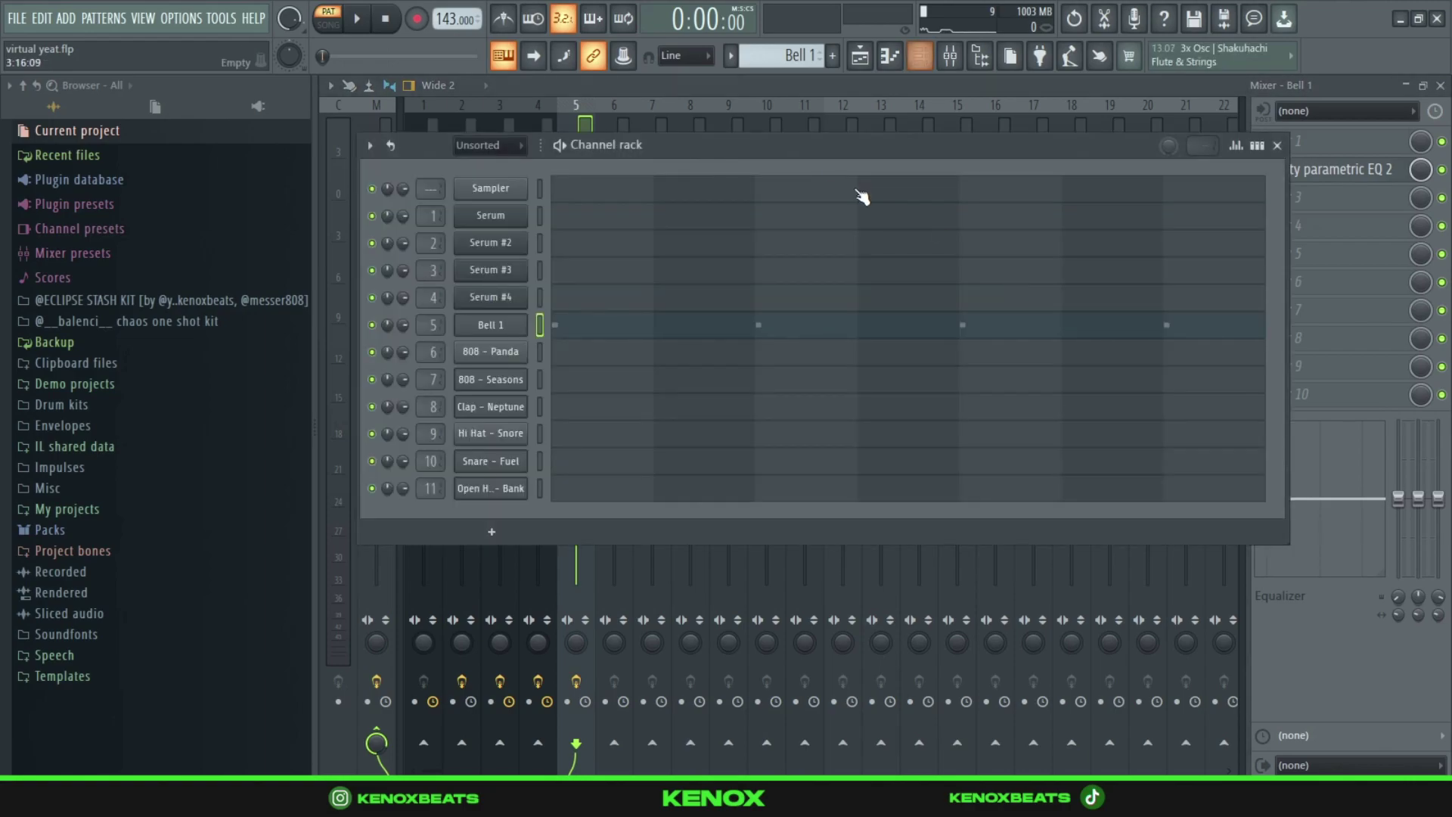
left_click(778, 350)
key("space")
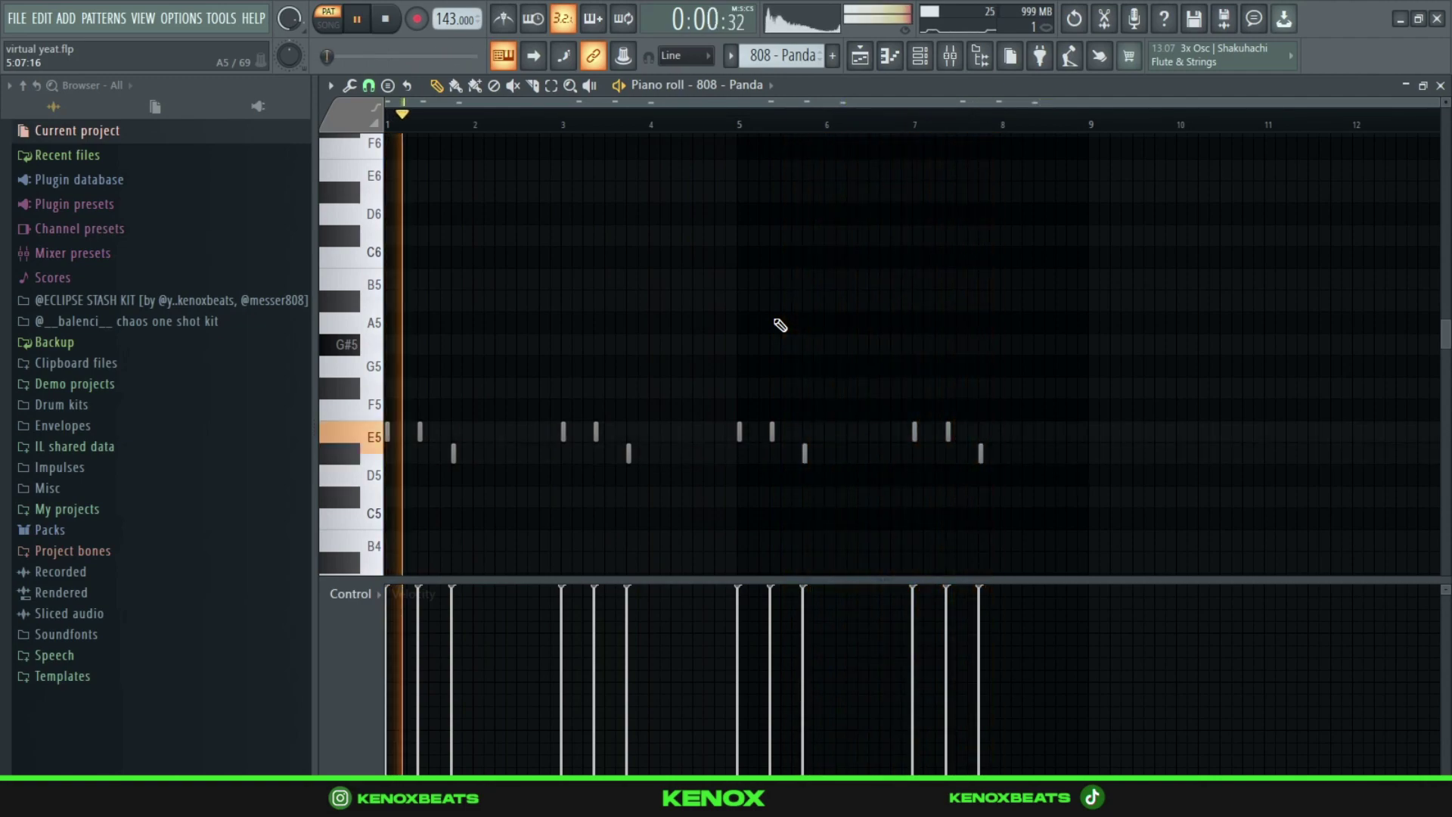
key("space")
Switch to the 808 - Seasons pattern, open its notes in the piano roll and play it through.
key("F6")
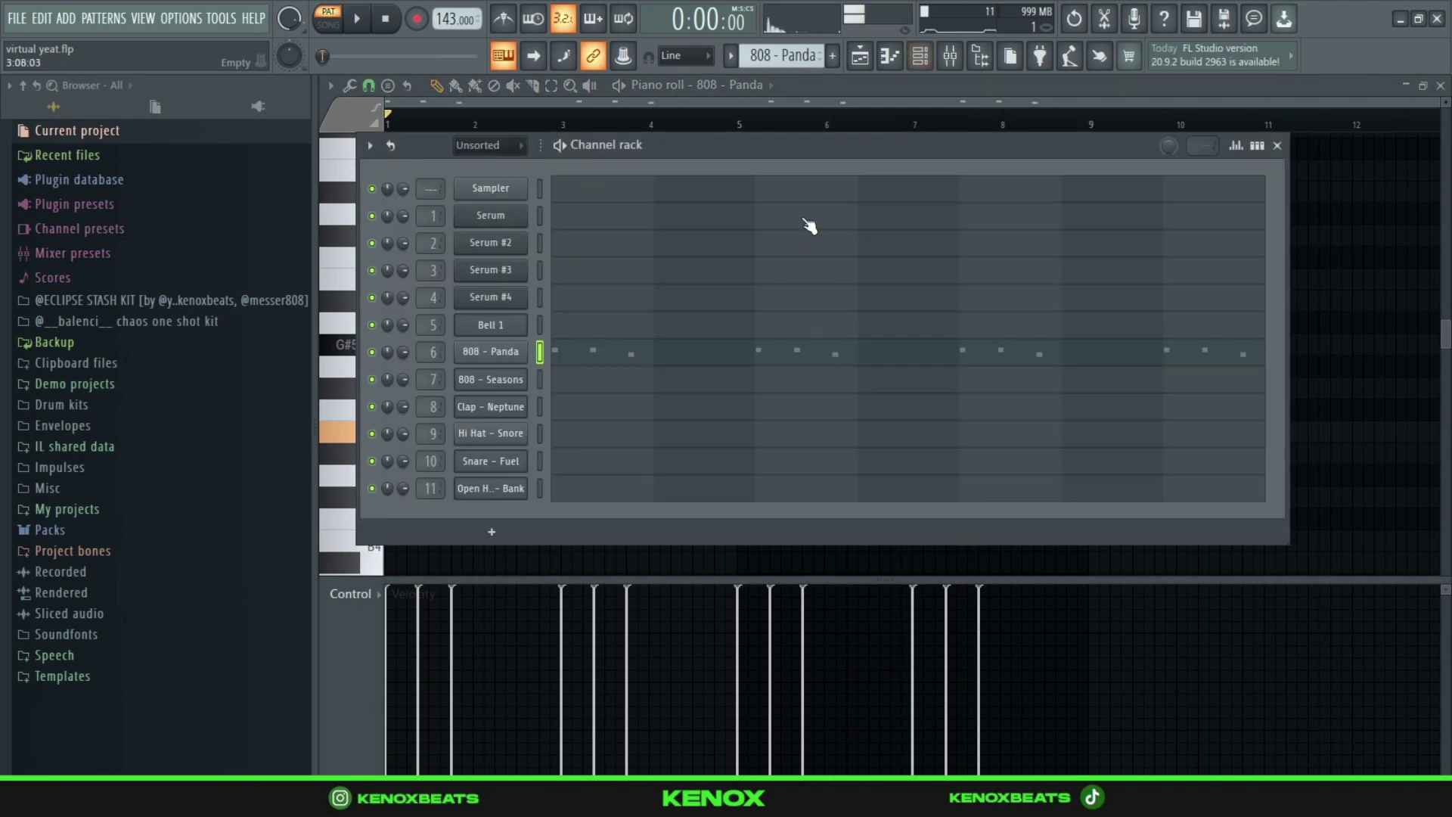
scroll(808, 53, "down", 1)
left_click(675, 392)
key("space")
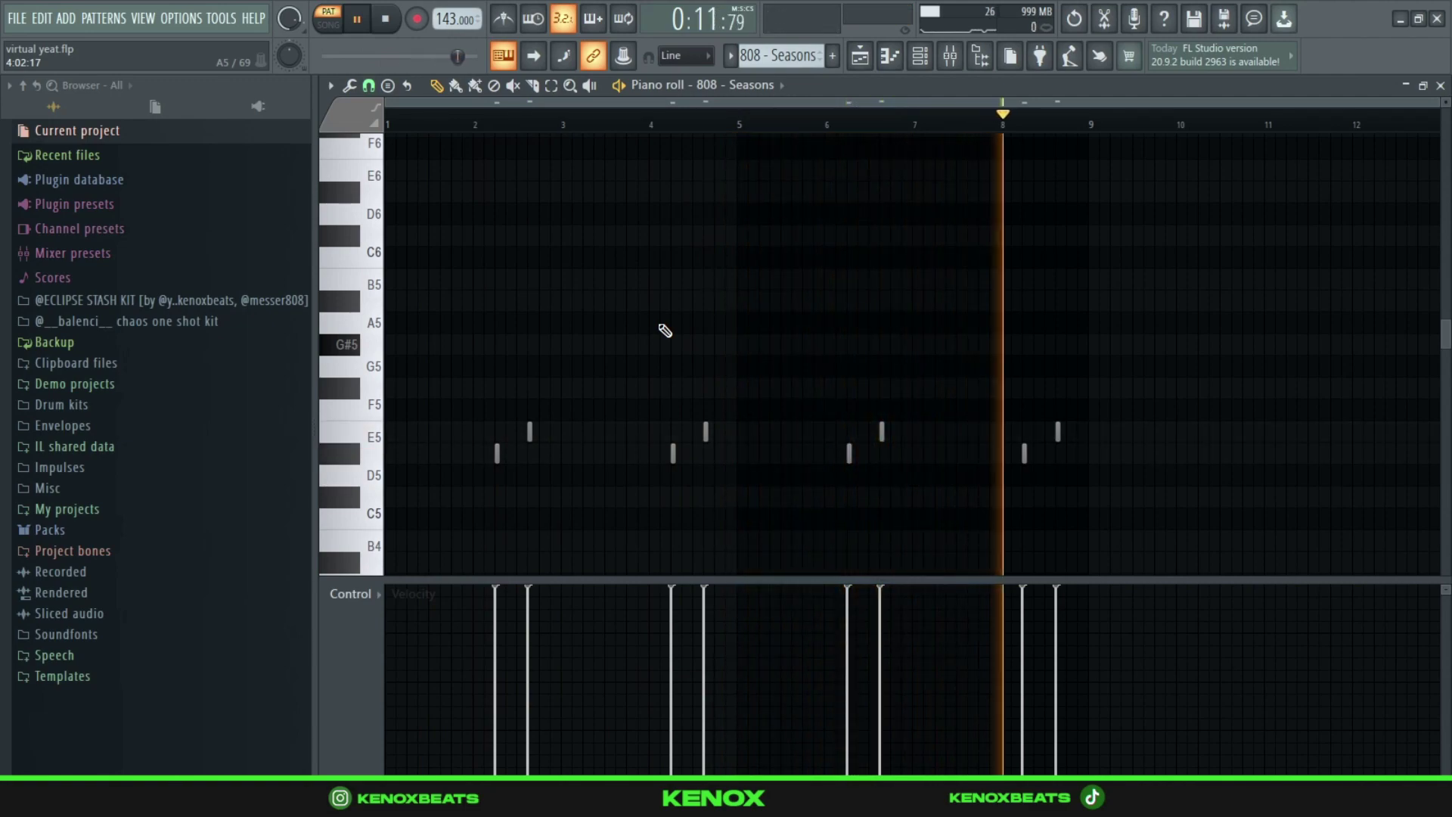
key("space")
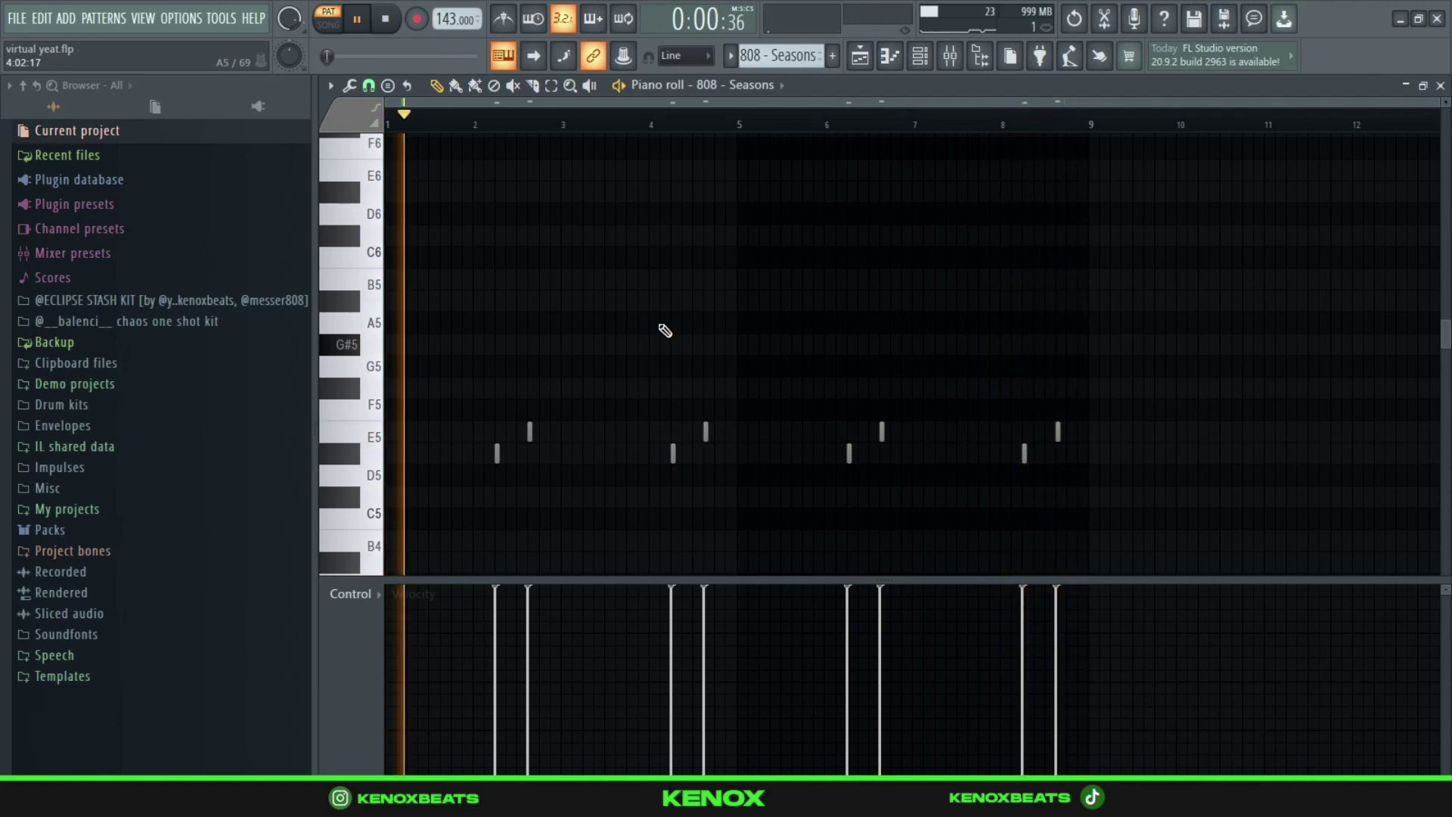
Switch to the Clap - Neptune pattern, open its notes in the piano roll and play it through.
key("F6")
scroll(764, 49, "down", 1)
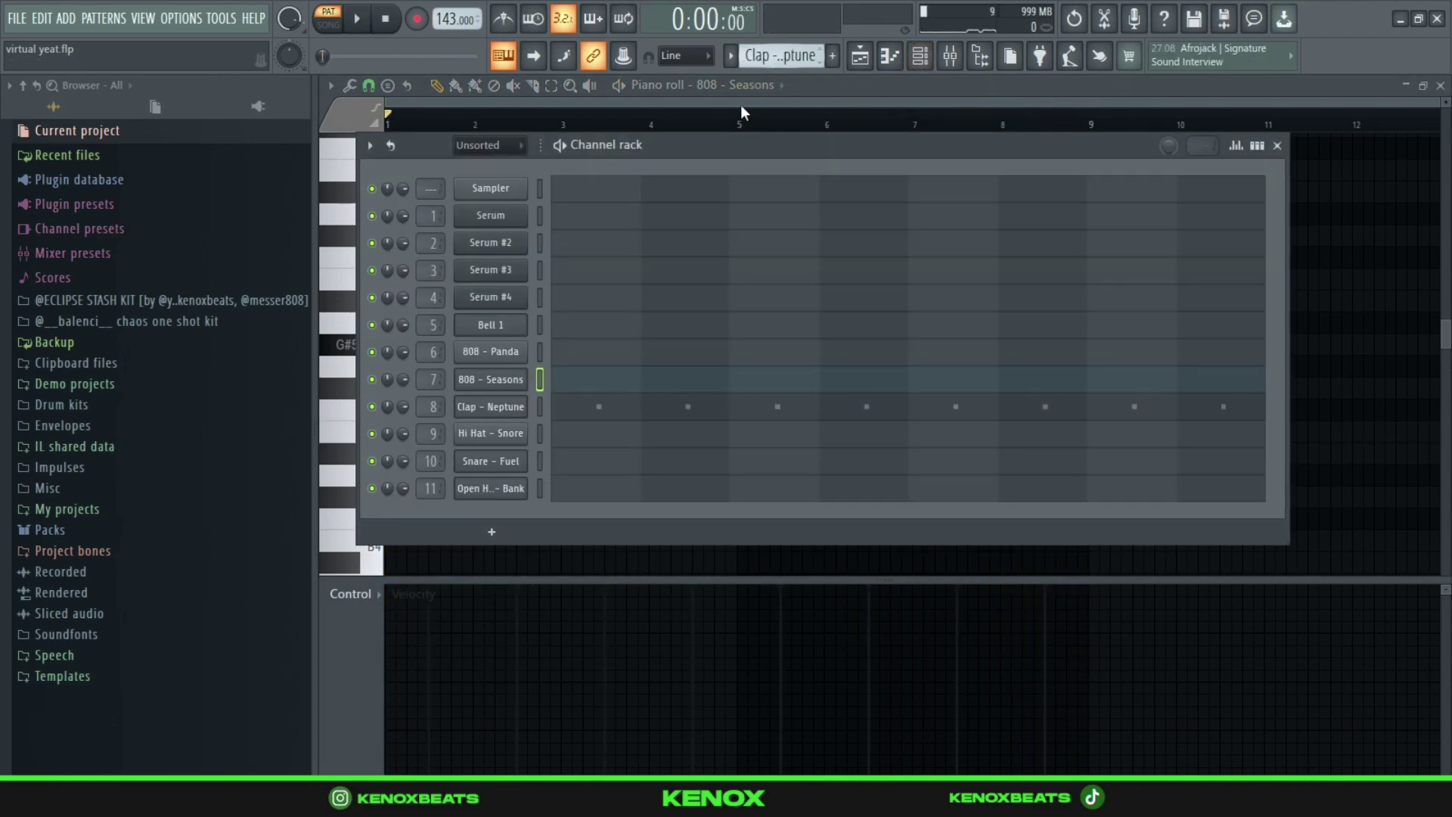
left_click(719, 401)
key("space")
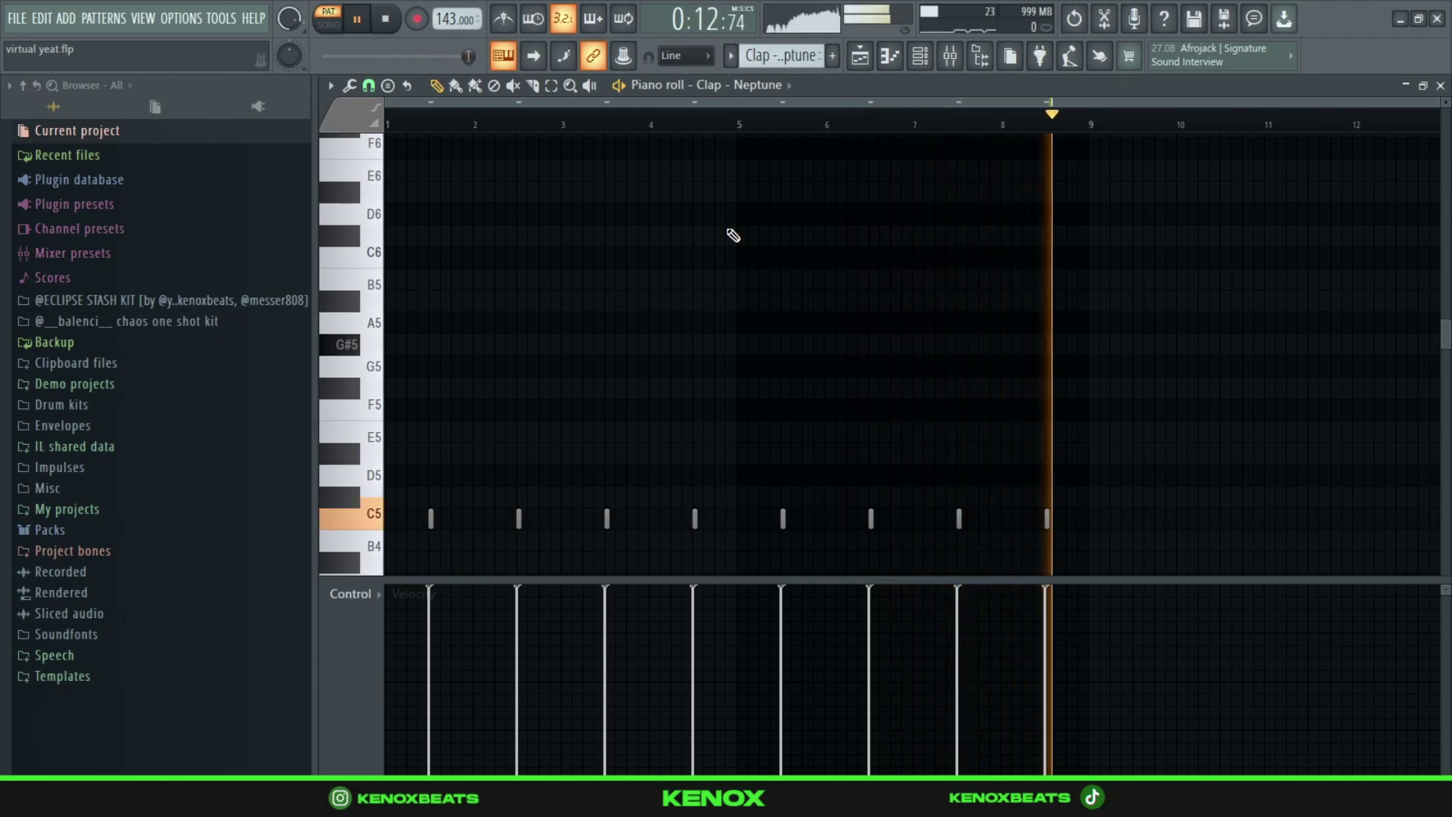
Switch to the Hi Hat - Snore pattern and play it while viewing both its upper and lower notes in the piano roll.
key("F6")
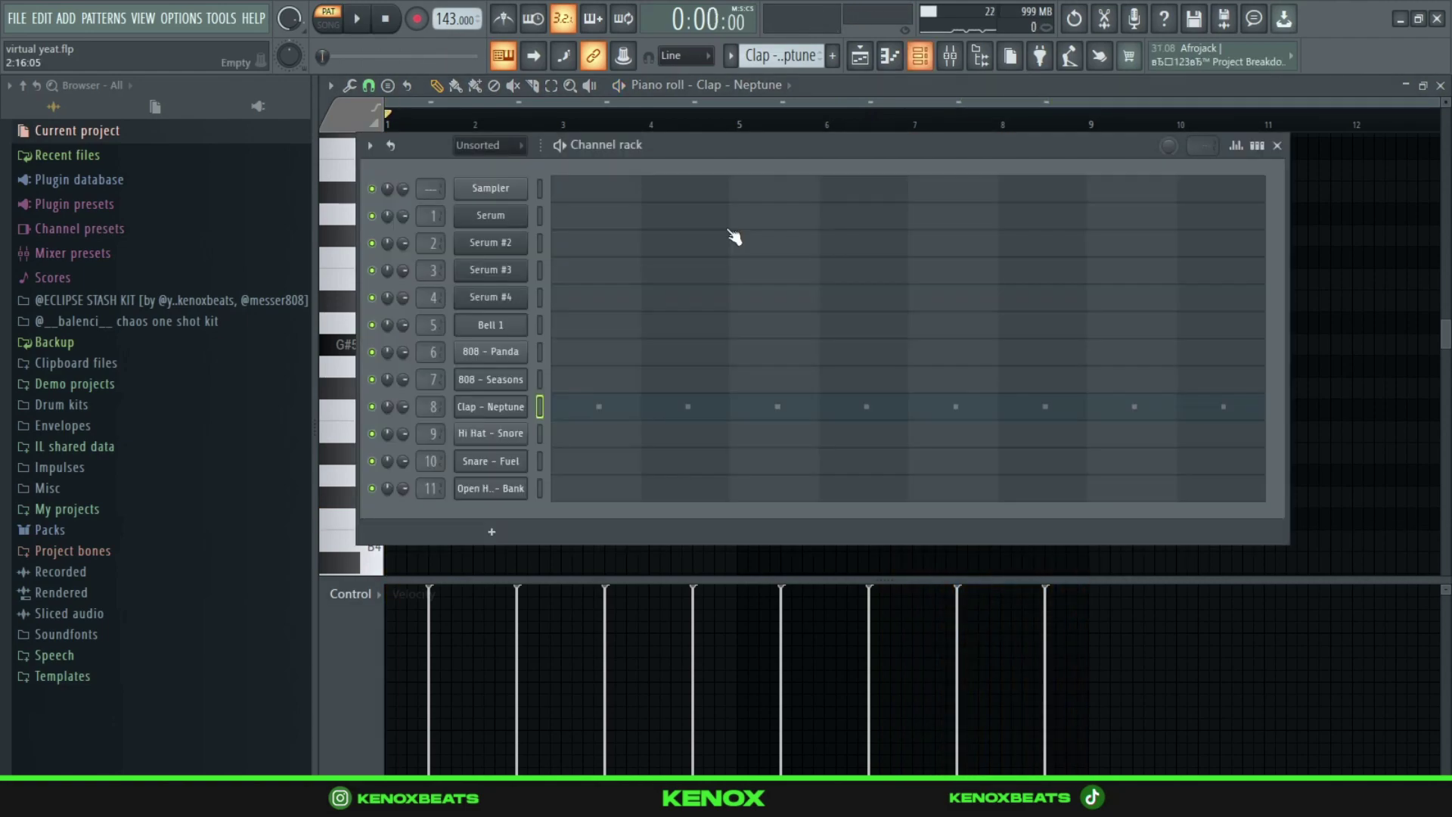
scroll(780, 52, "down", 1)
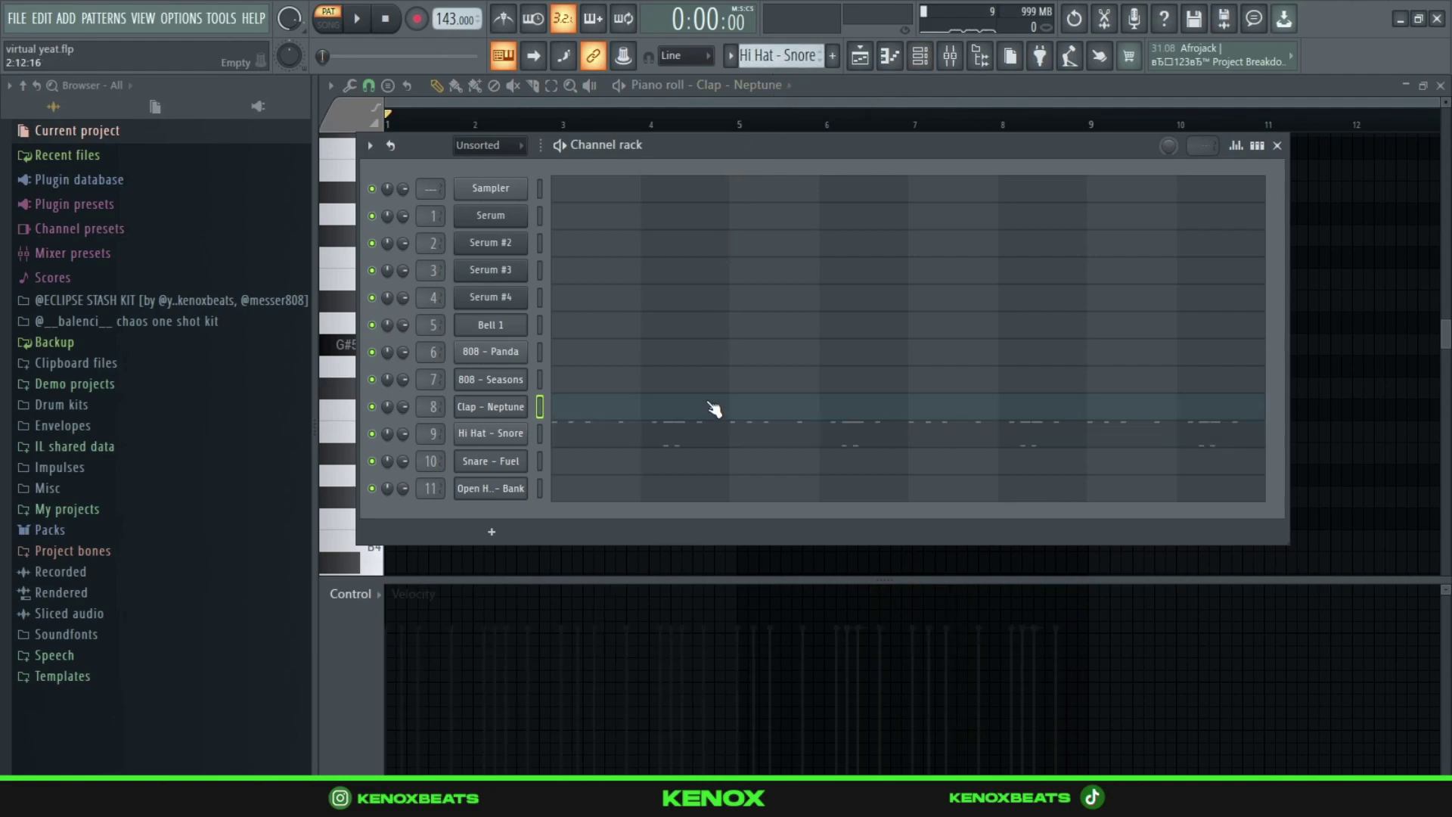
left_click(714, 437)
scroll(715, 365, "down", 3)
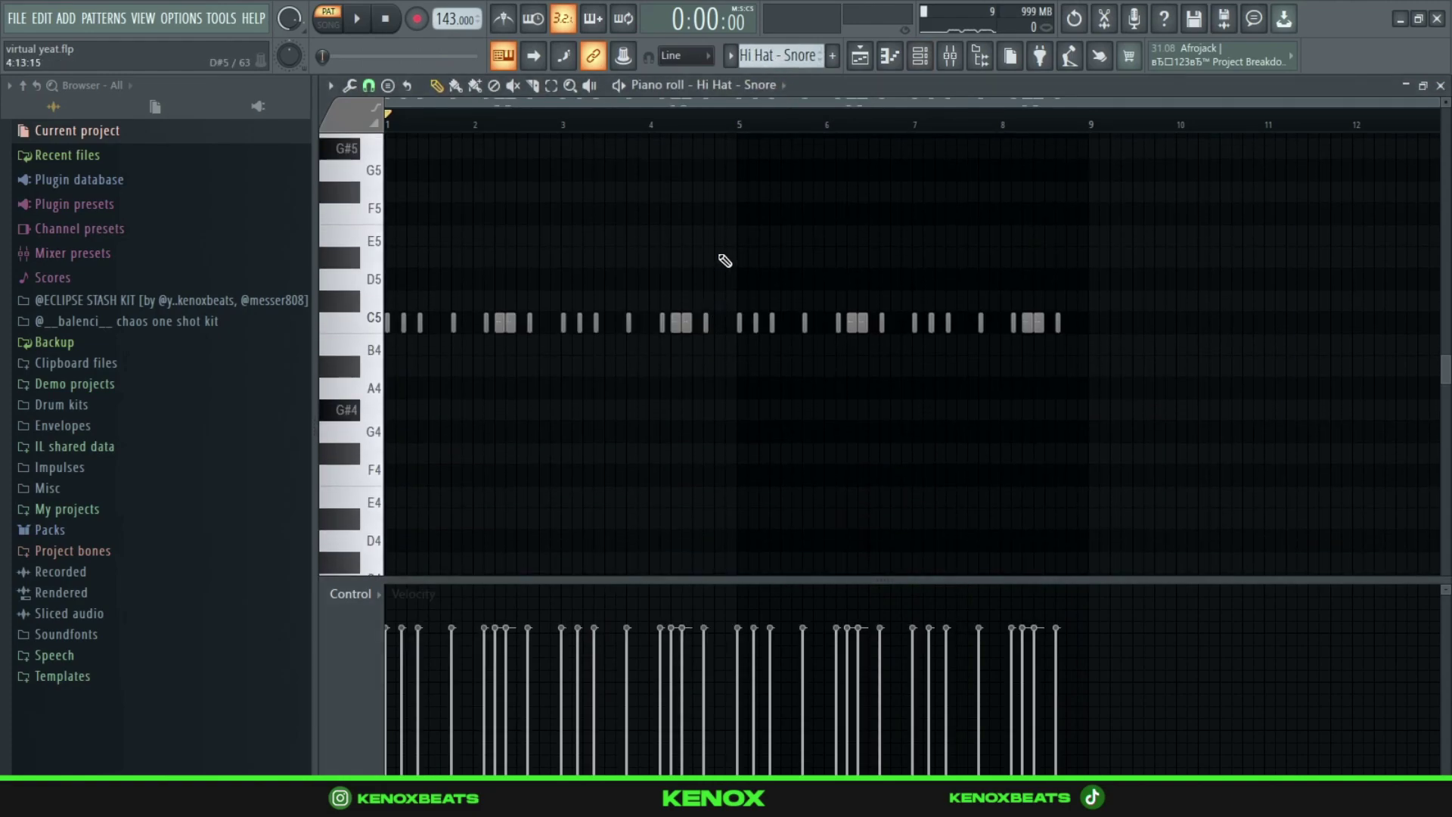
key("space")
scroll(724, 261, "down", 2)
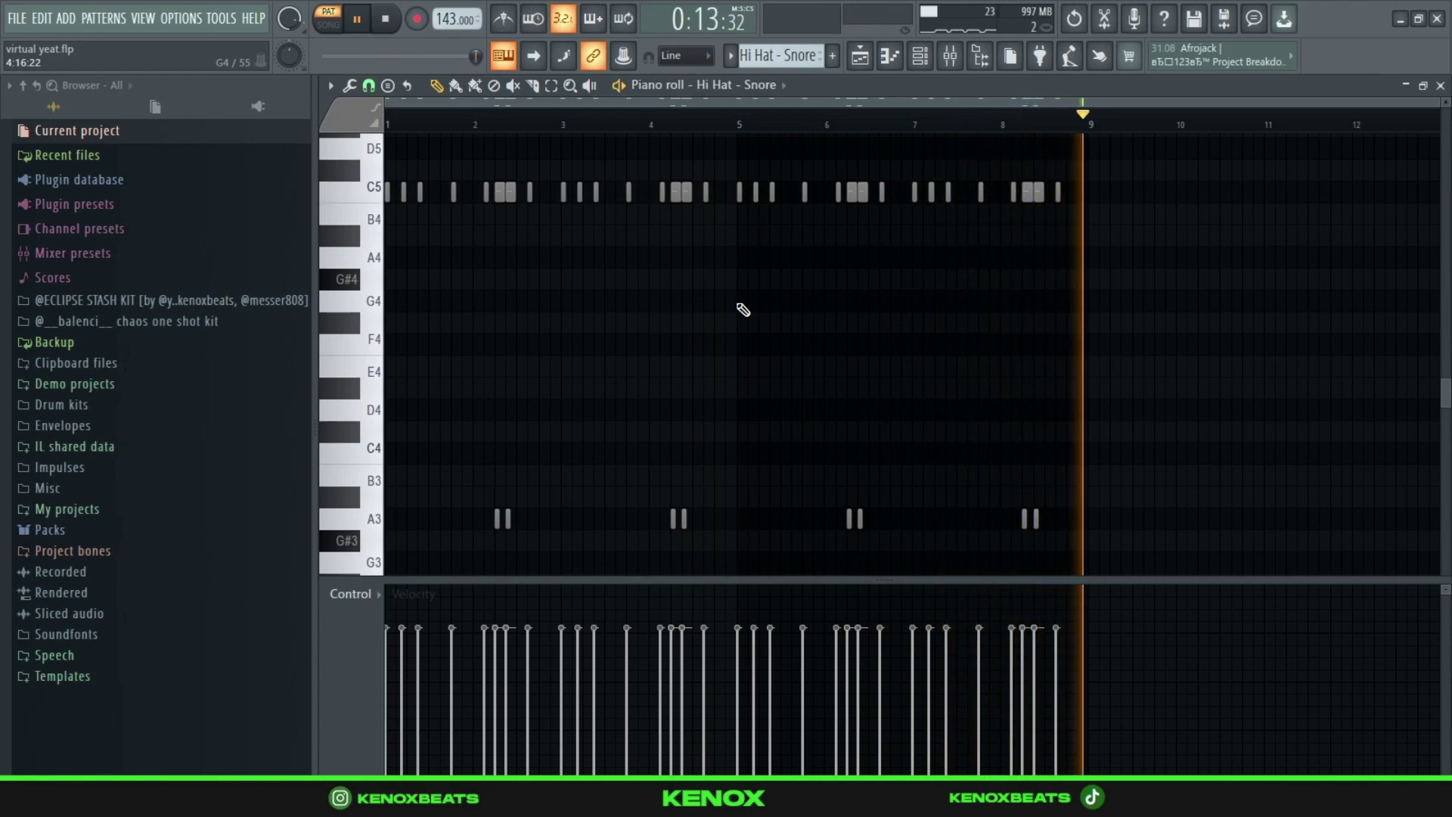
Switch to the Snare - Fuel pattern, open its notes in the piano roll and play it through.
key("F6")
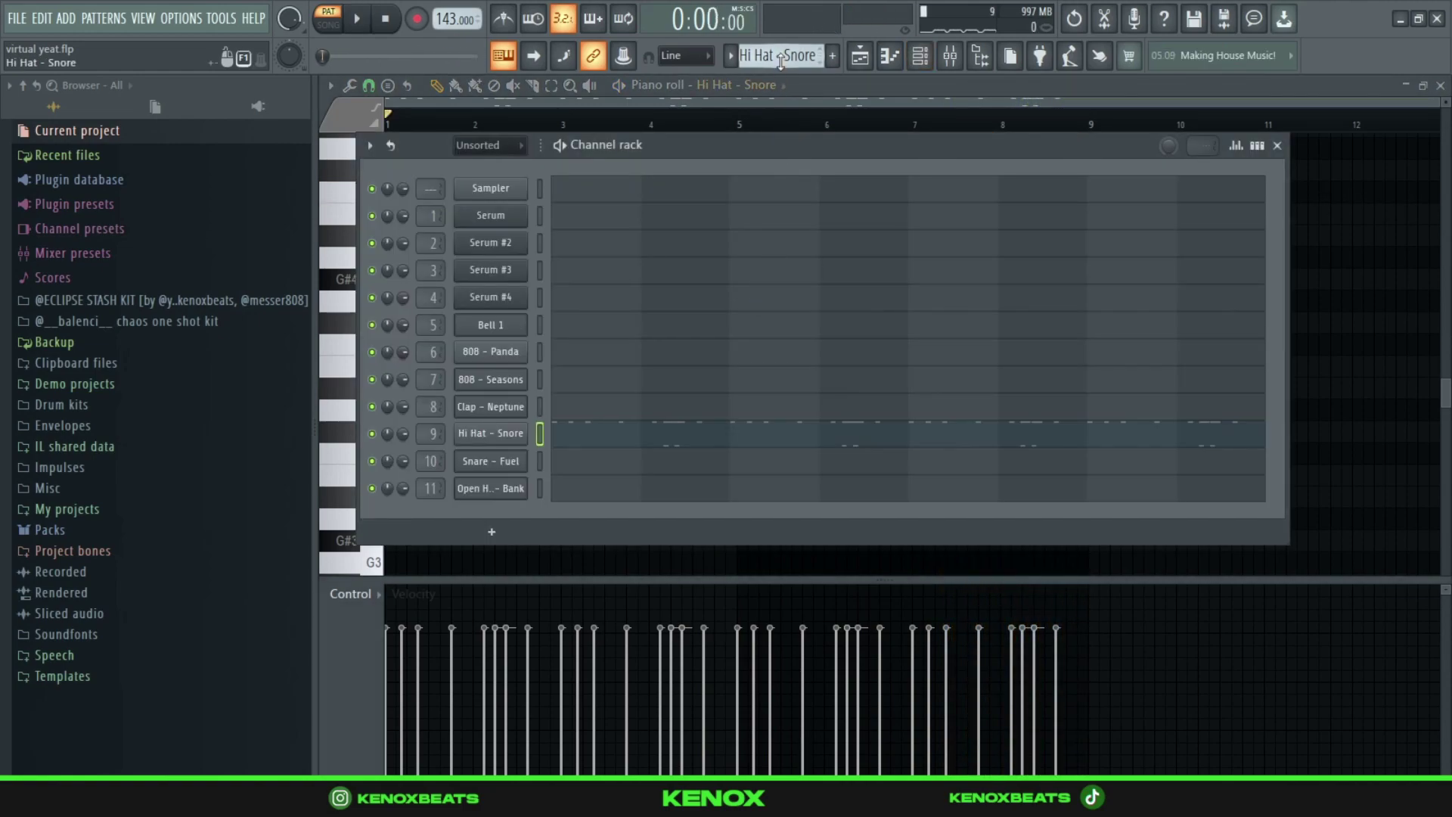
left_click(731, 462)
key("space")
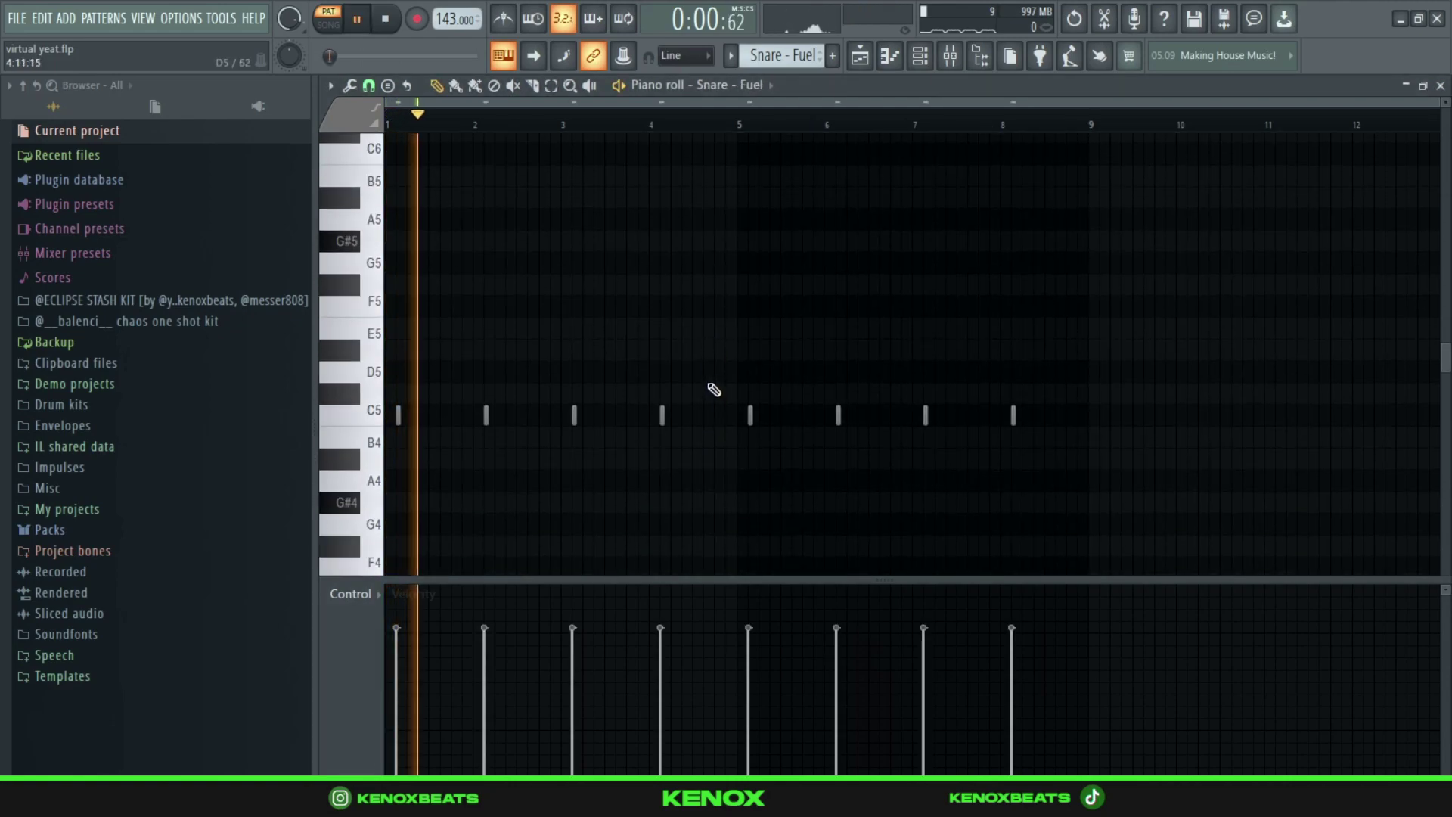
scroll(715, 390, "down", 2)
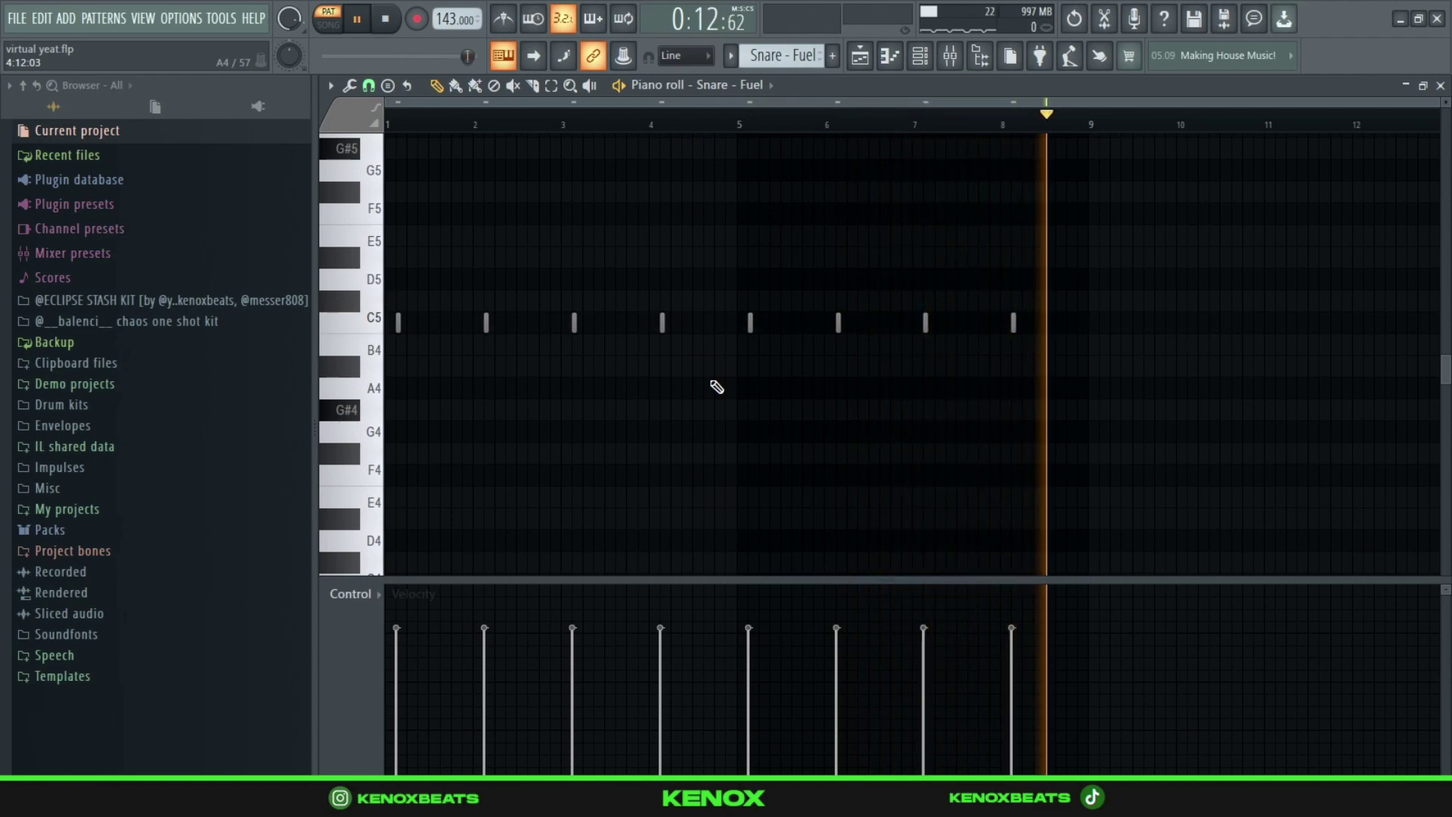
Switch to the Open Hat - Bank pattern, play its notes in the piano roll and stop playback.
key("F6")
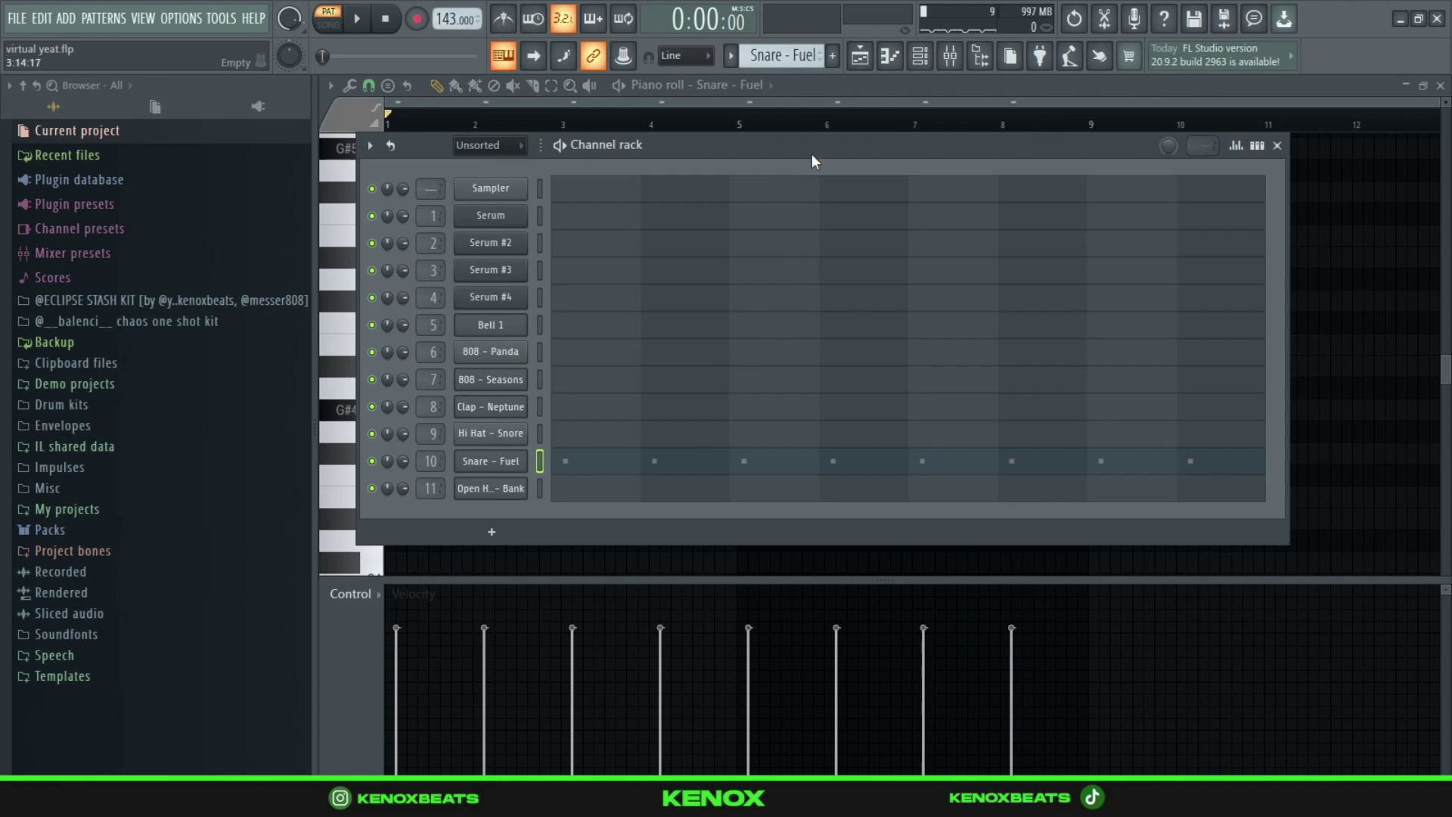
scroll(812, 55, "down", 1)
left_click(696, 482)
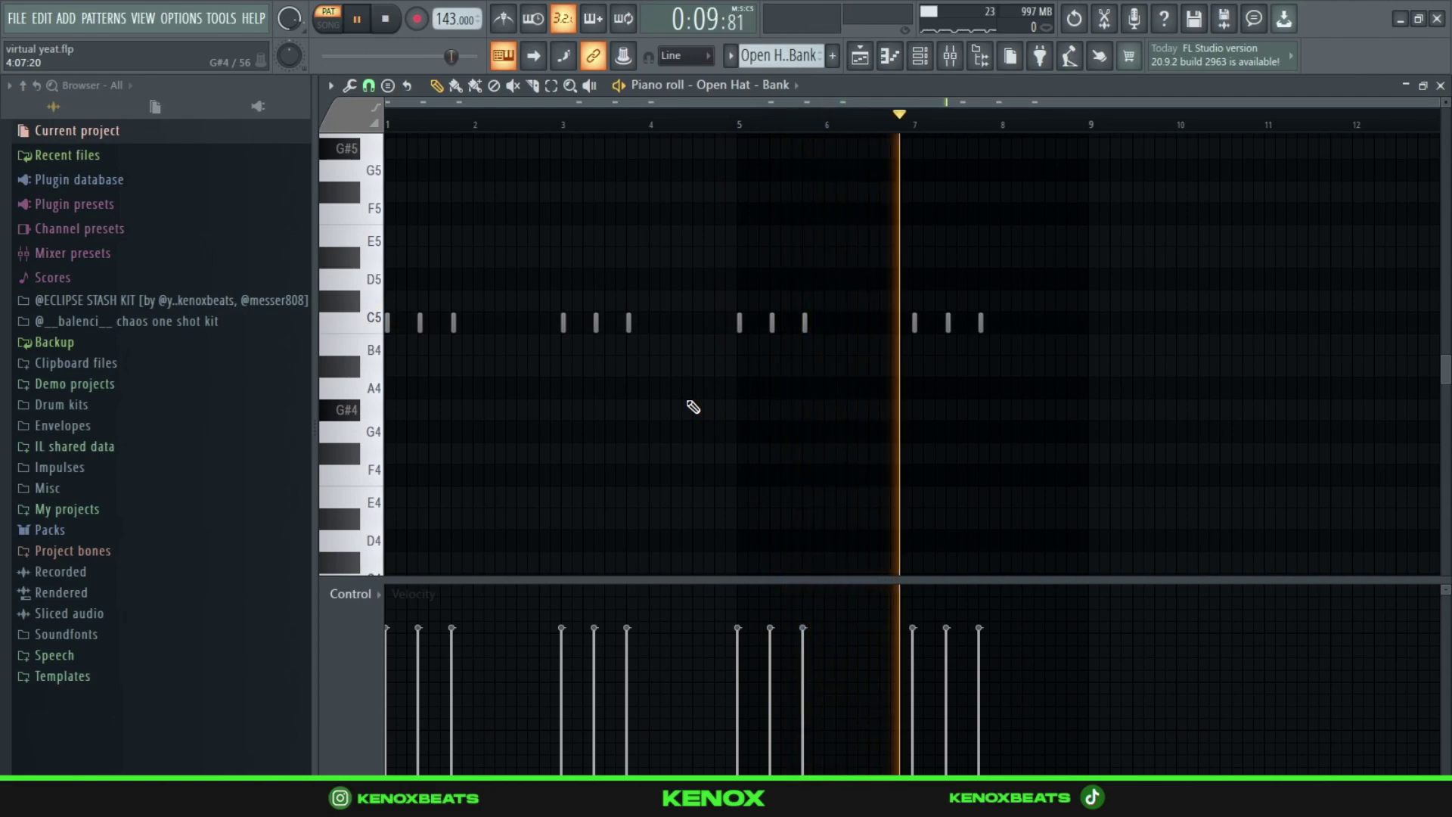
key("space")
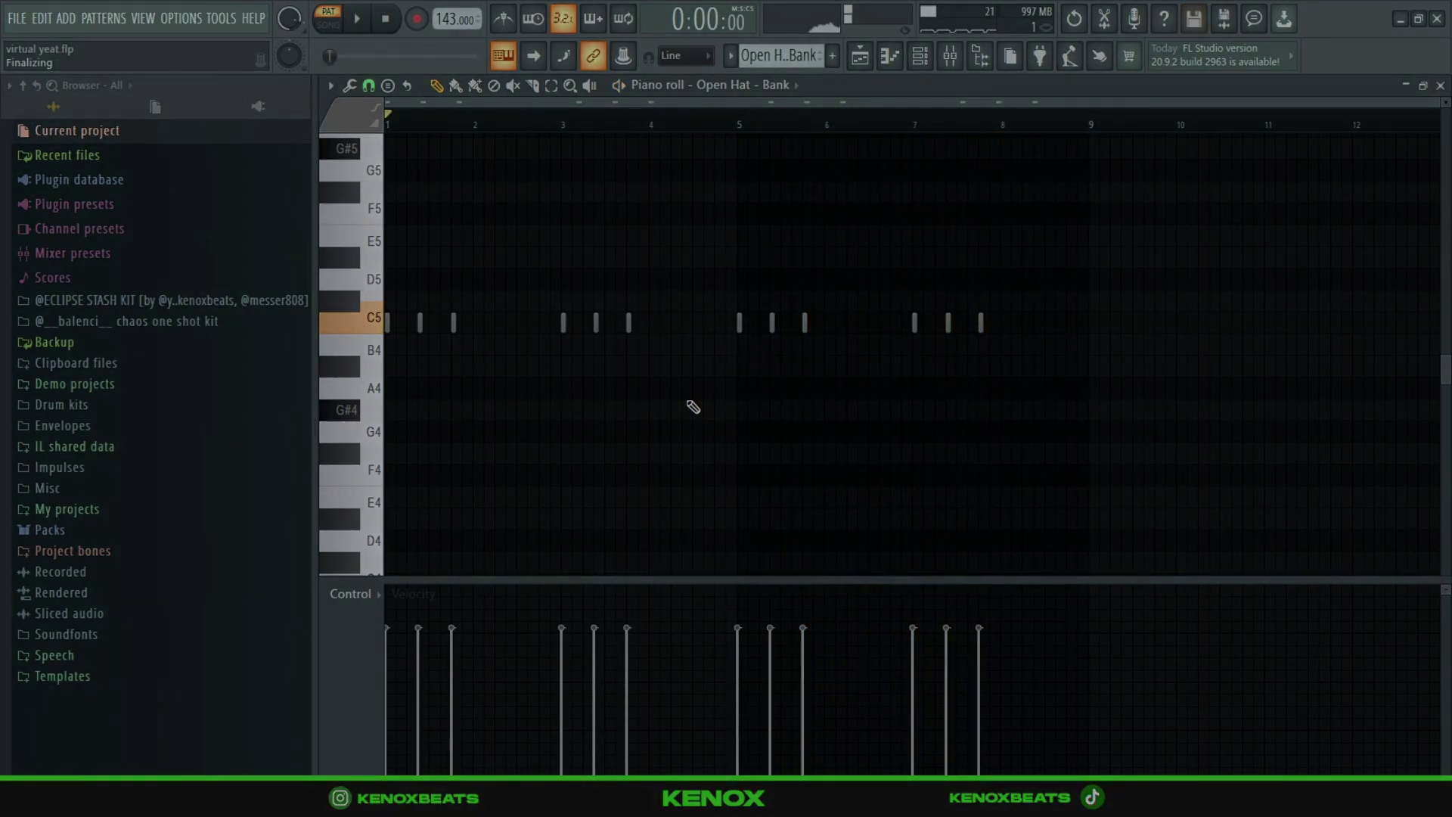